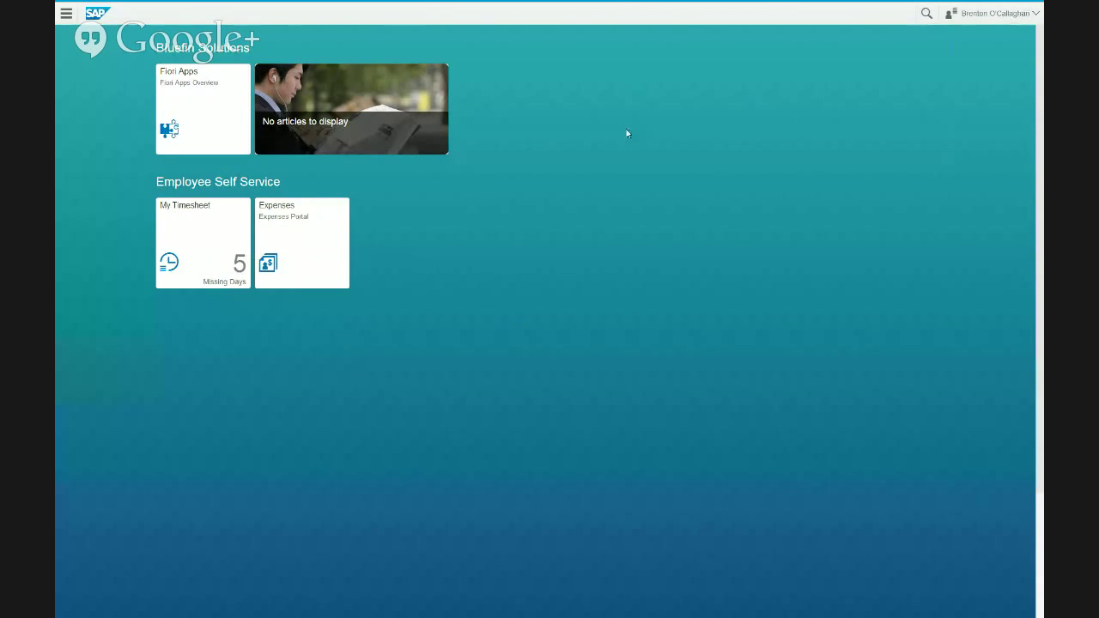
Switch to the Bluefin RSS feed's XML and examine the item, description and link elements of its articles
{"action": "key", "text": "alt+Tab"}
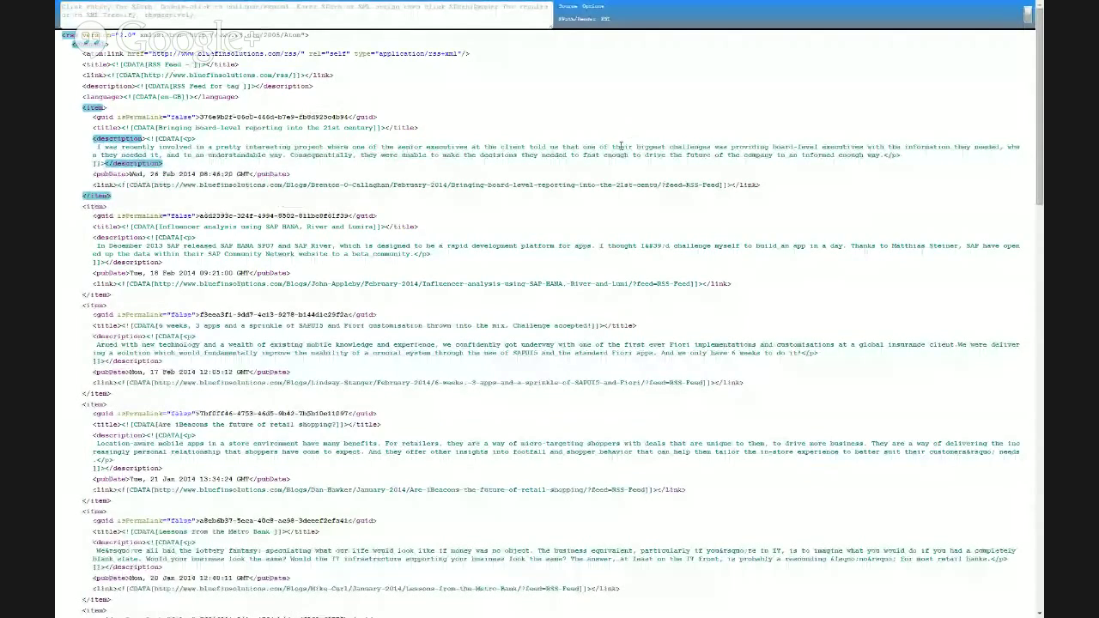
{"action": "left_click", "coordinate": [185, 344]}
{"action": "left_click", "coordinate": [461, 178]}
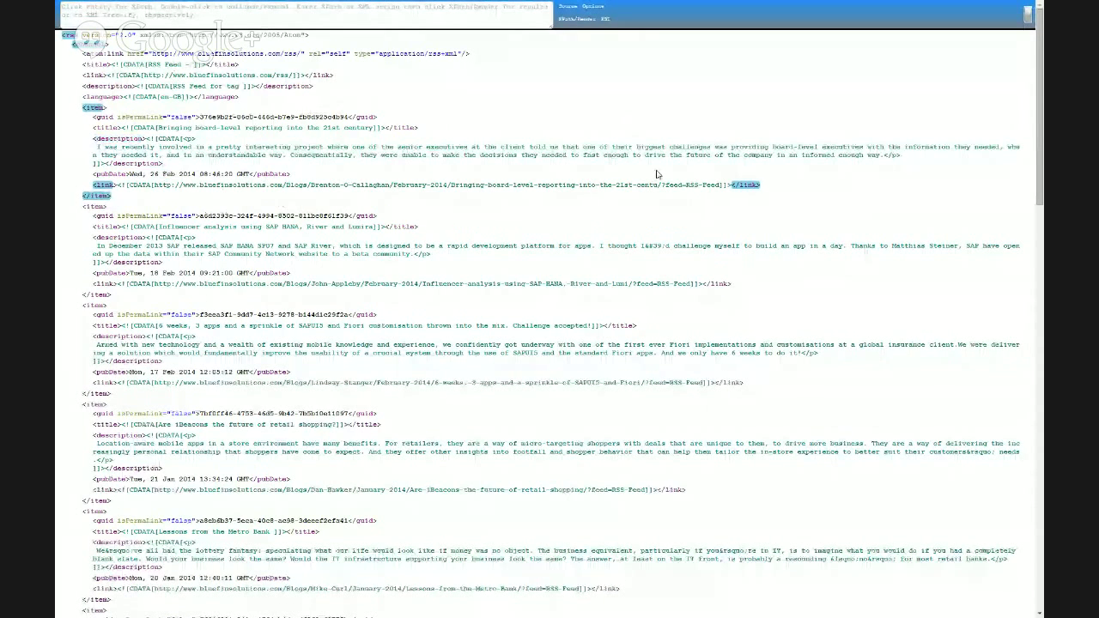
{"action": "left_click", "coordinate": [344, 345]}
{"action": "left_click", "coordinate": [296, 247]}
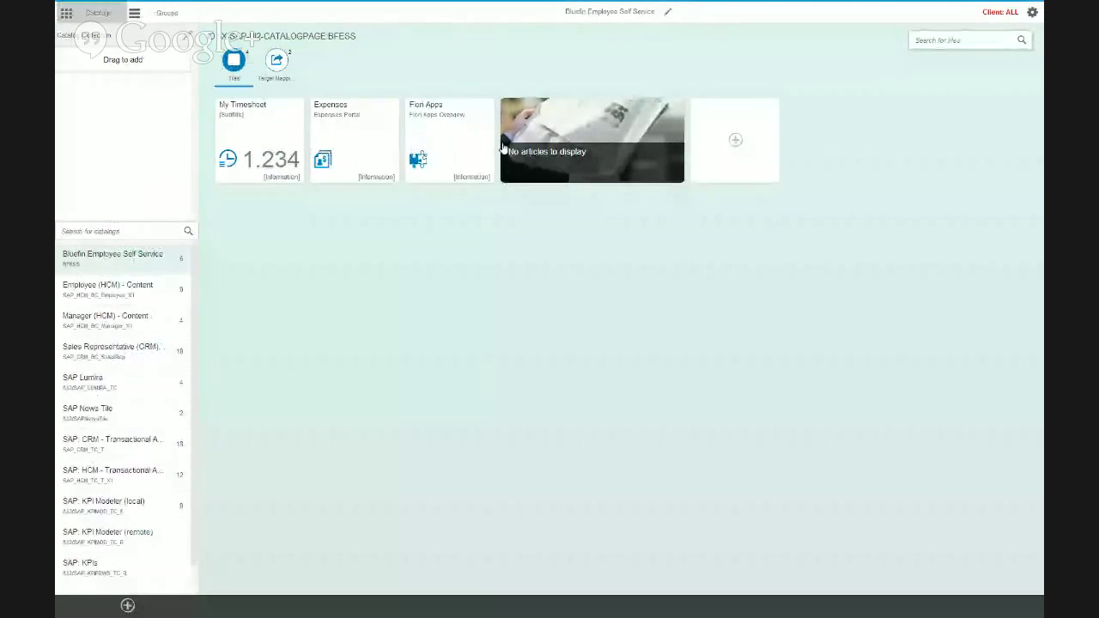
{"action": "left_click", "coordinate": [588, 135]}
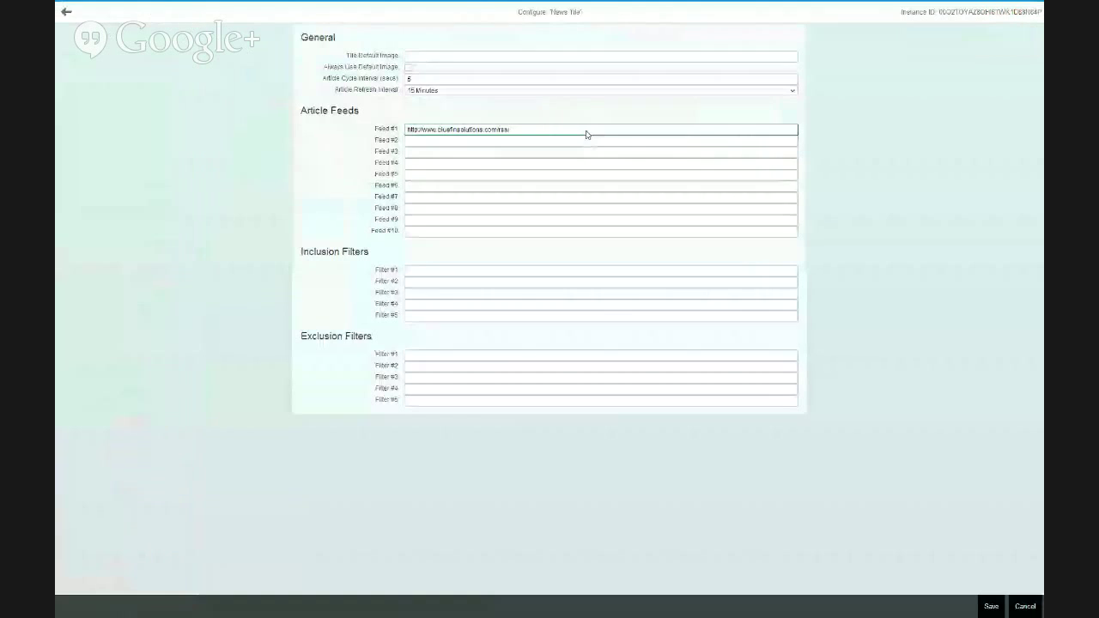
{"action": "triple_click", "coordinate": [508, 130]}
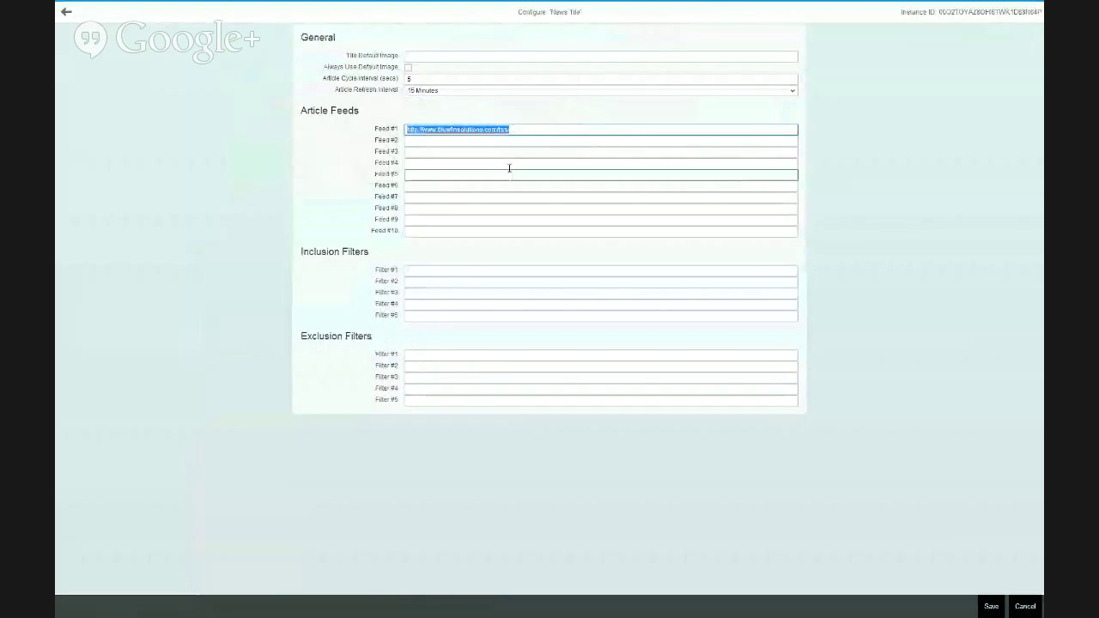
{"action": "left_click", "coordinate": [557, 128]}
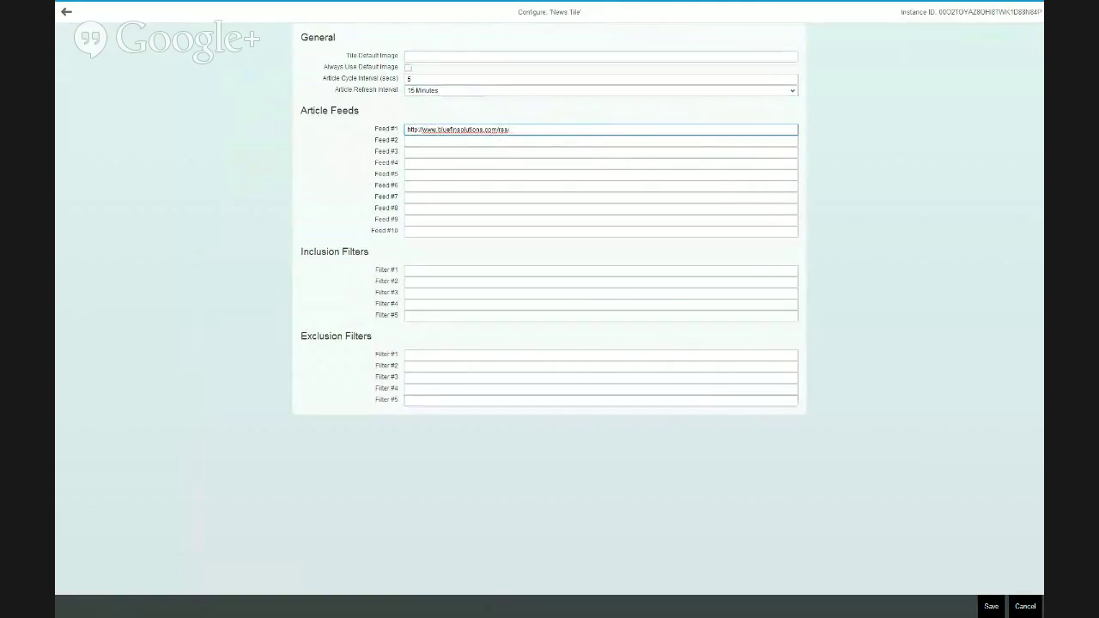
{"action": "left_click", "coordinate": [991, 605]}
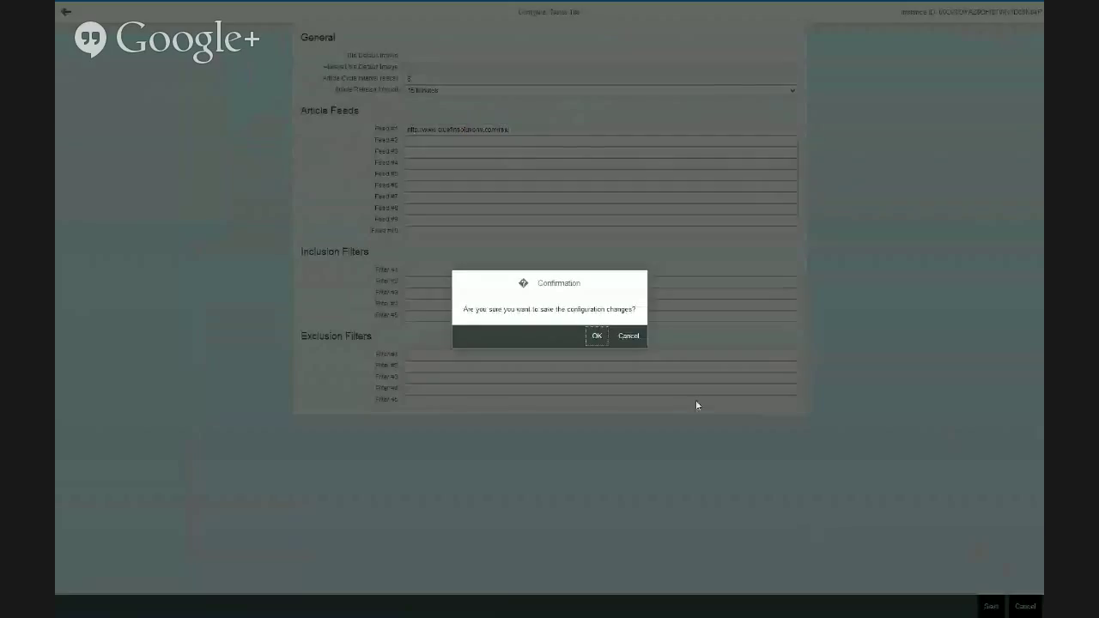
{"action": "left_click", "coordinate": [597, 337]}
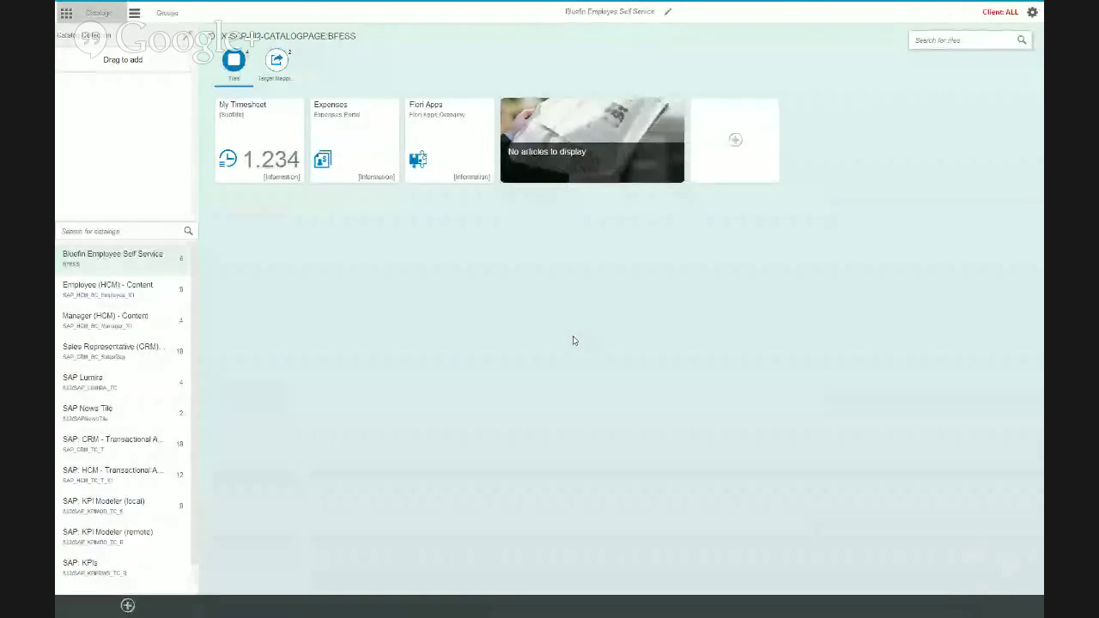
Return to the Fiori launchpad home page, examine the browser's developer console for feed-loading errors, and close the developer tools
{"action": "key", "text": "ctrl+Tab"}
{"action": "right_click", "coordinate": [554, 317]}
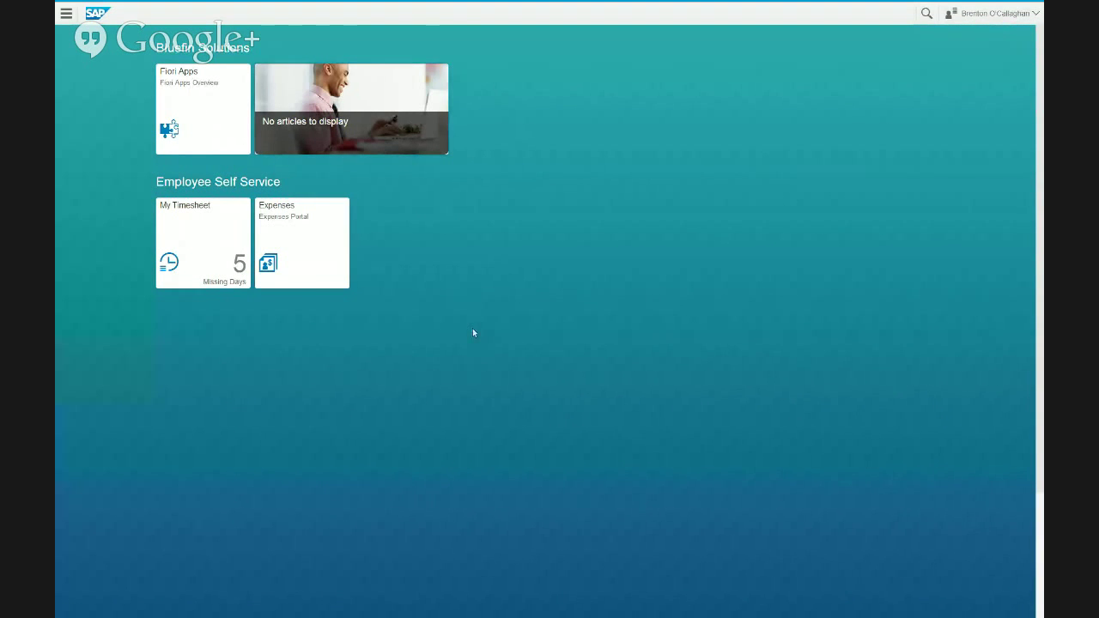
{"action": "right_click", "coordinate": [379, 383]}
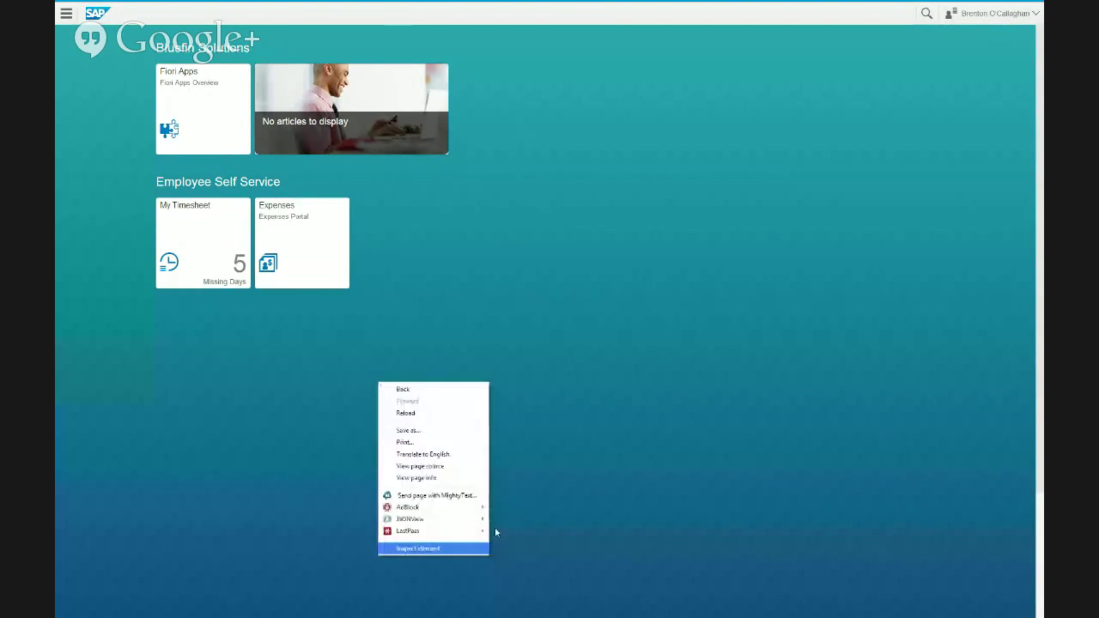
{"action": "left_click", "coordinate": [457, 549]}
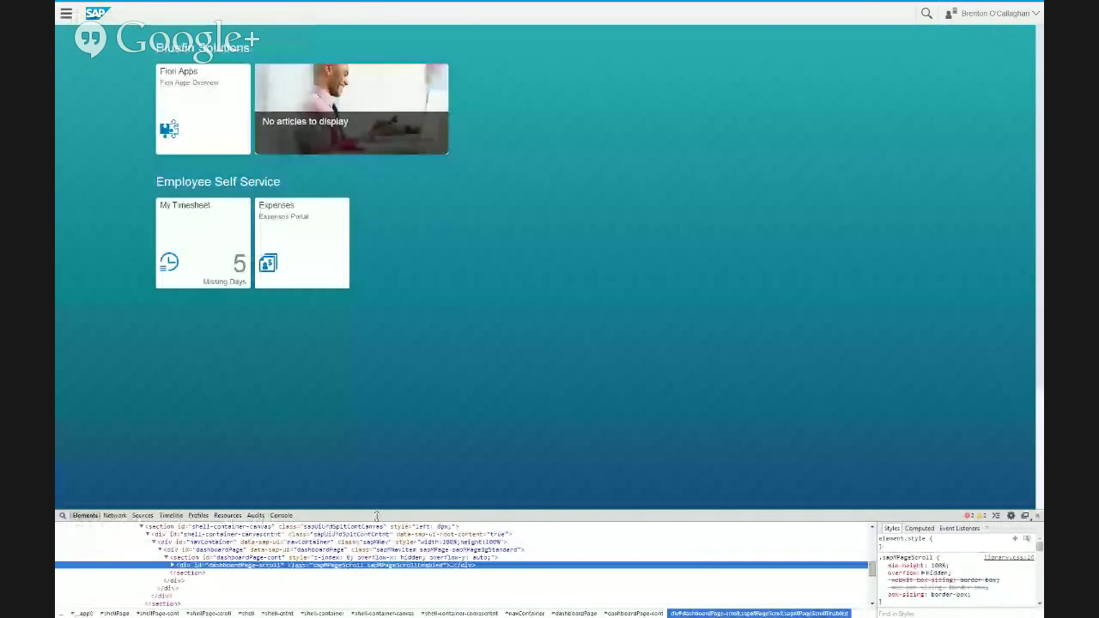
{"action": "left_click", "coordinate": [281, 516]}
{"action": "left_click_drag", "start_coordinate": [377, 512], "coordinate": [376, 490]}
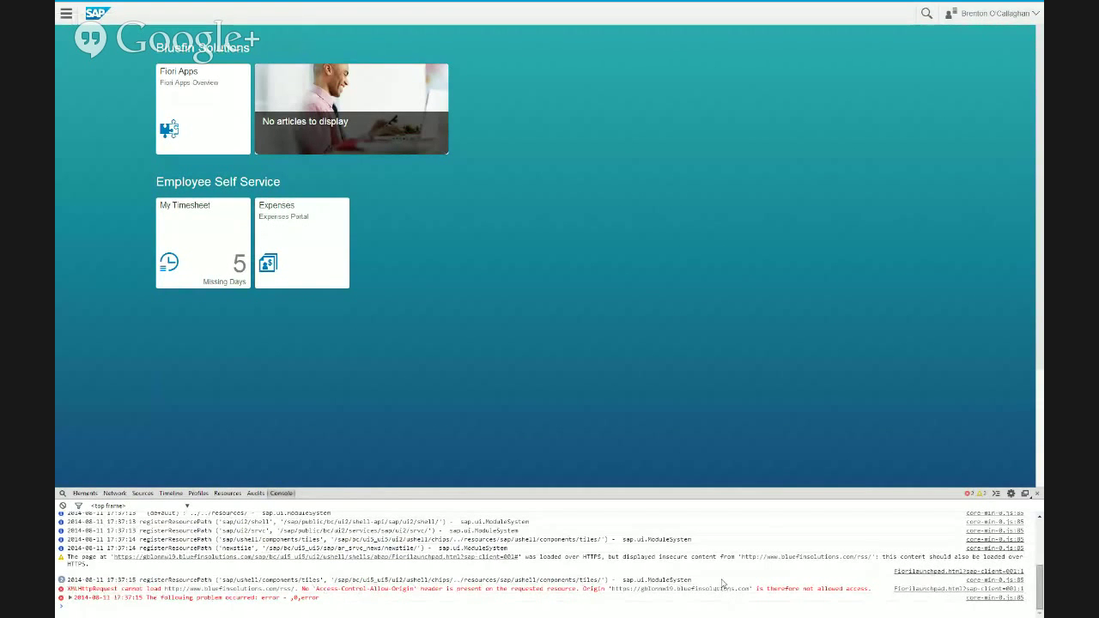
{"action": "left_click", "coordinate": [1037, 495]}
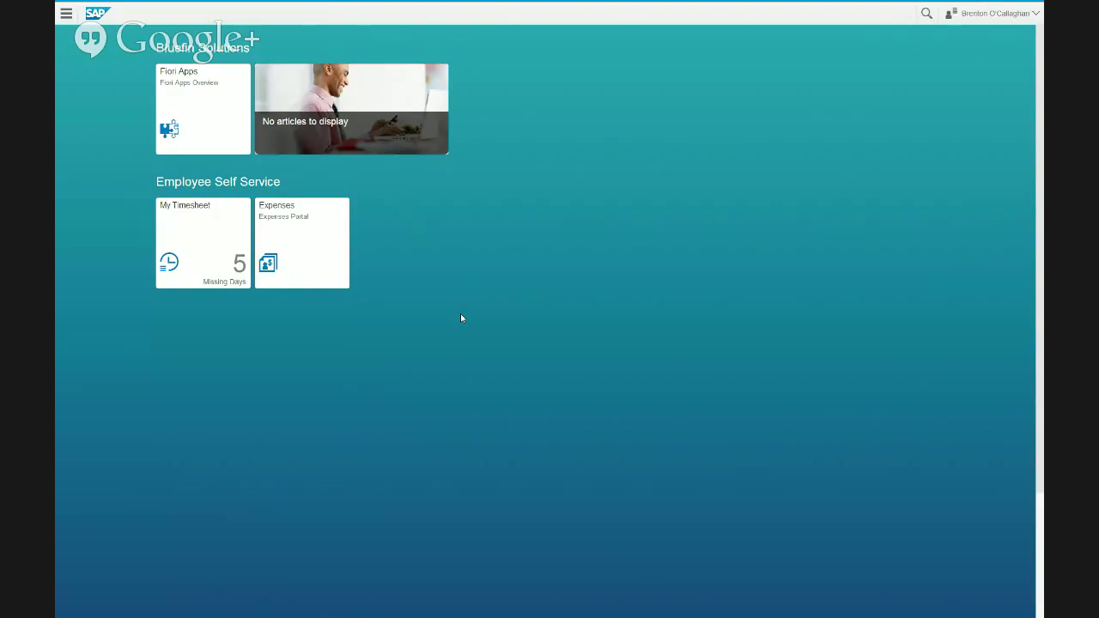
Switch to the SAP GUI Class Builder and display the HANDLE_REQUEST method of class ZCL_RSS_READER
{"action": "key", "text": "alt+F4"}
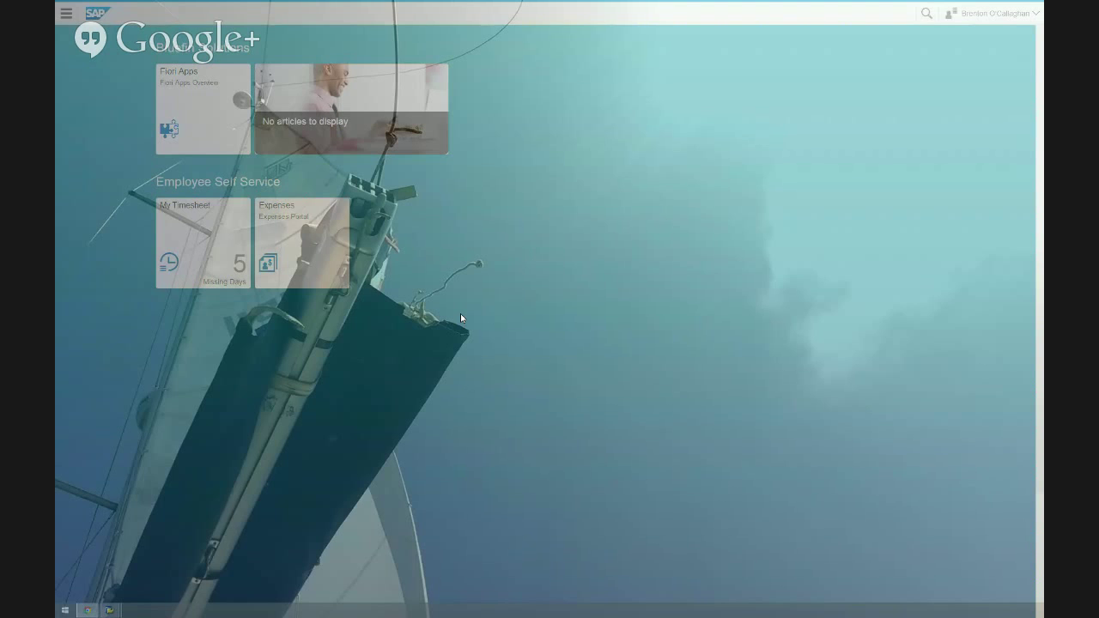
{"action": "key", "text": "alt+Tab"}
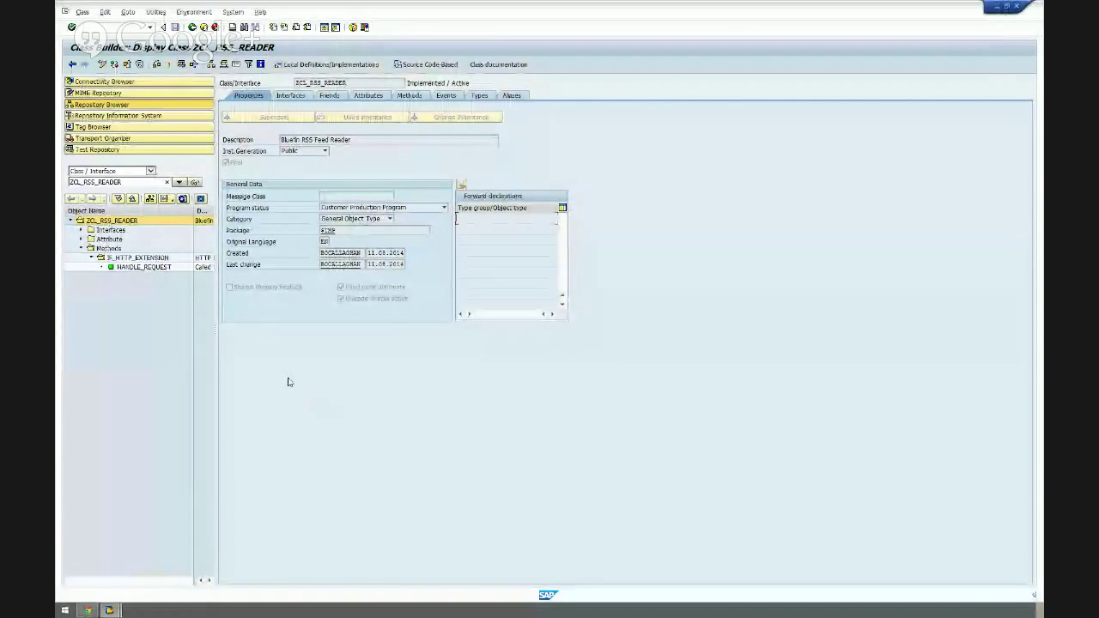
{"action": "double_click", "coordinate": [143, 267]}
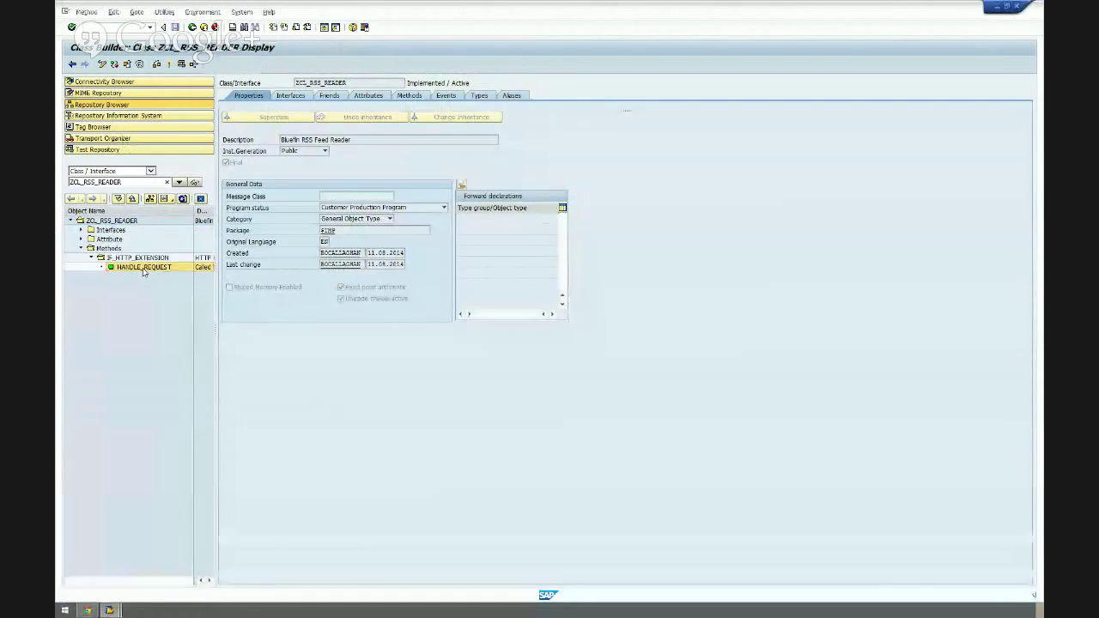
{"action": "left_click_drag", "start_coordinate": [136, 182], "coordinate": [69, 182]}
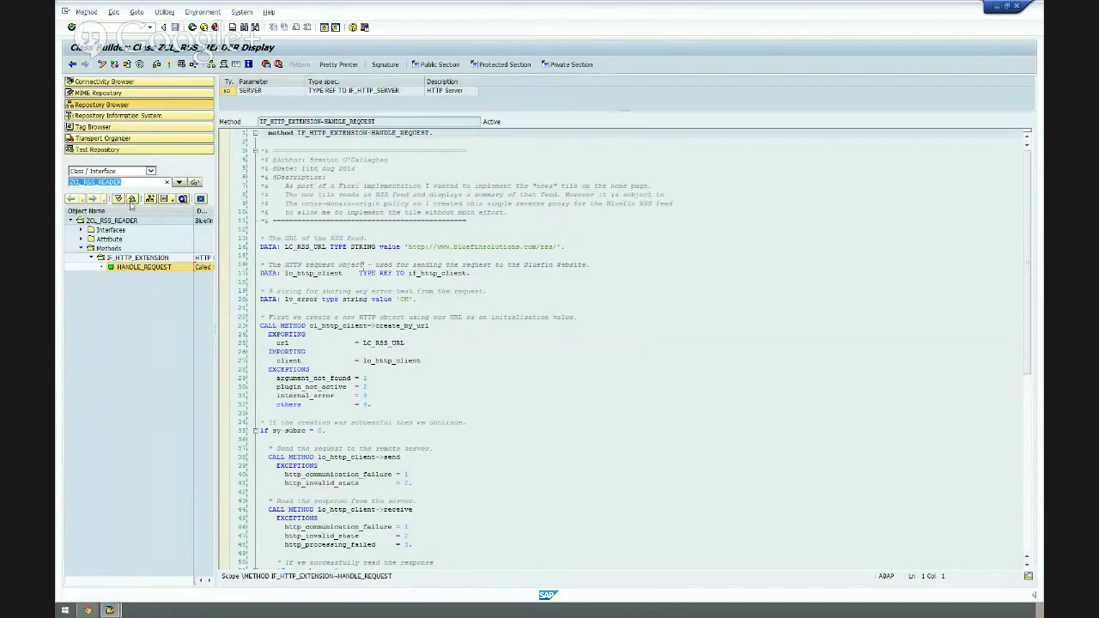
Display the interfaces of class ZCL_RSS_READER and highlight the IF_HTTP_EXTENSION entry
{"action": "double_click", "coordinate": [107, 221]}
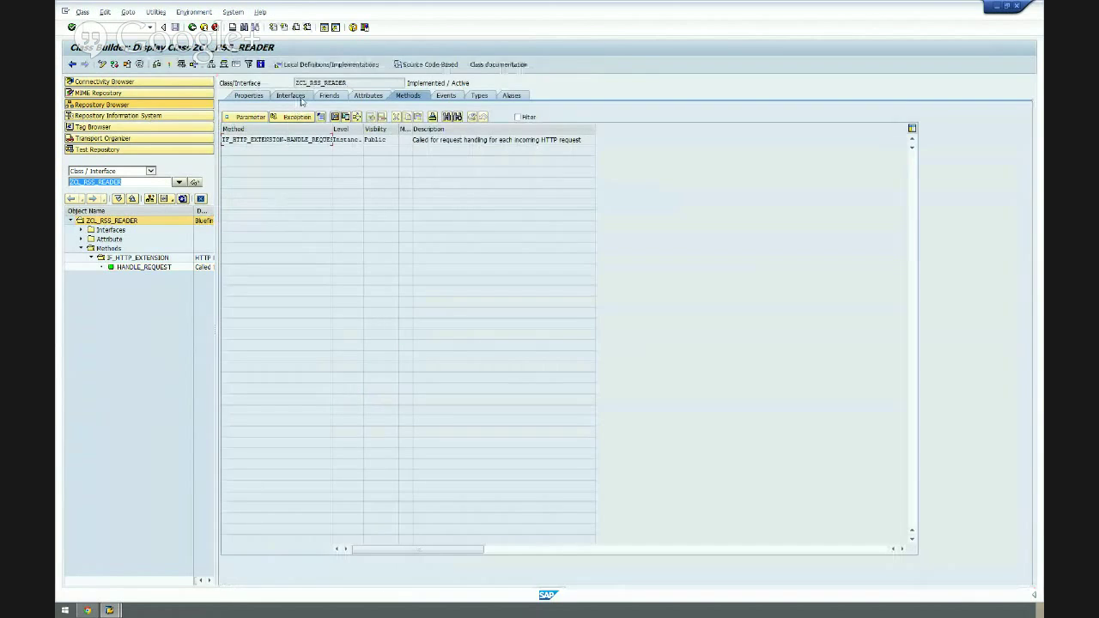
{"action": "left_click", "coordinate": [301, 100]}
{"action": "left_click_drag", "start_coordinate": [289, 139], "coordinate": [223, 140]}
{"action": "left_click", "coordinate": [297, 139]}
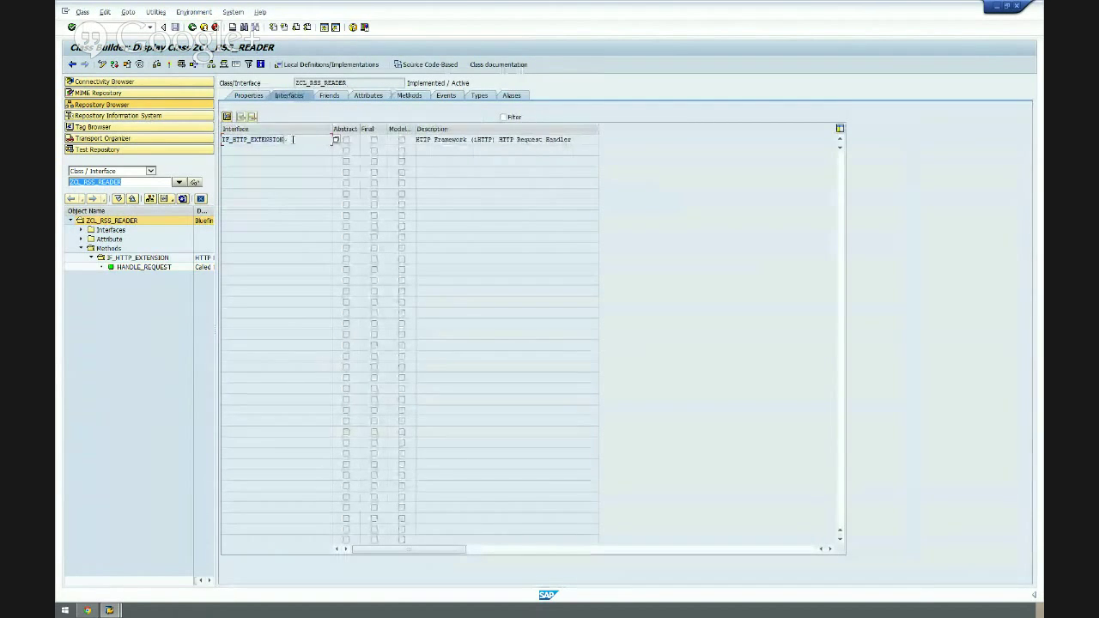
{"action": "left_click_drag", "start_coordinate": [297, 139], "coordinate": [223, 139]}
{"action": "left_click", "coordinate": [223, 139]}
{"action": "double_click", "coordinate": [225, 139]}
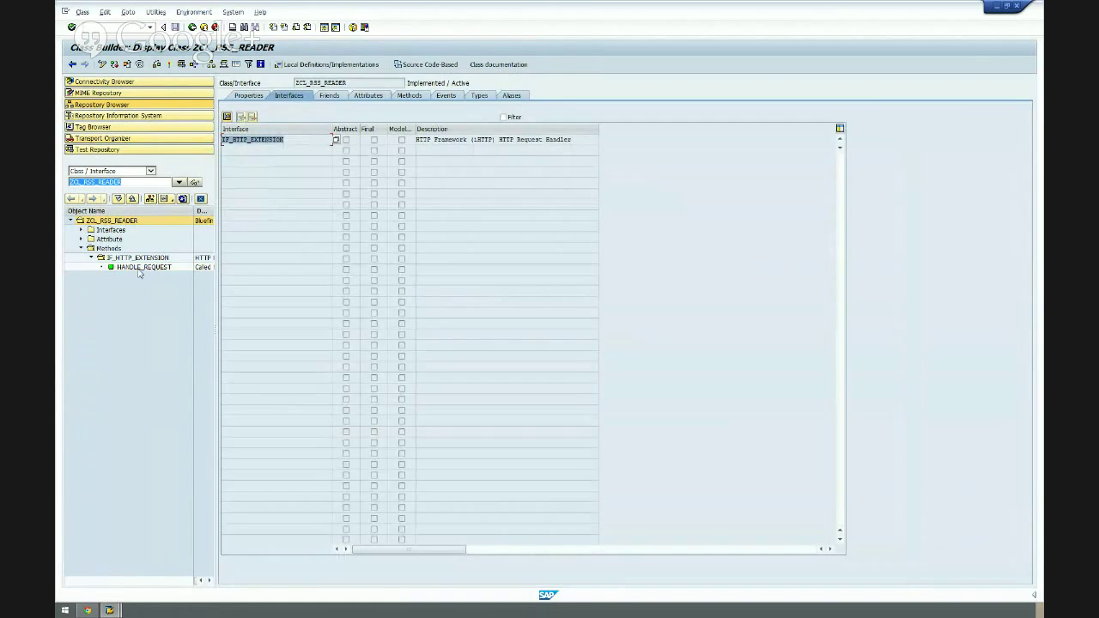
Reopen the HANDLE_REQUEST source code and highlight the declarations of LC_RSS_URL, lo_http_client and lv_error in turn
{"action": "double_click", "coordinate": [127, 268]}
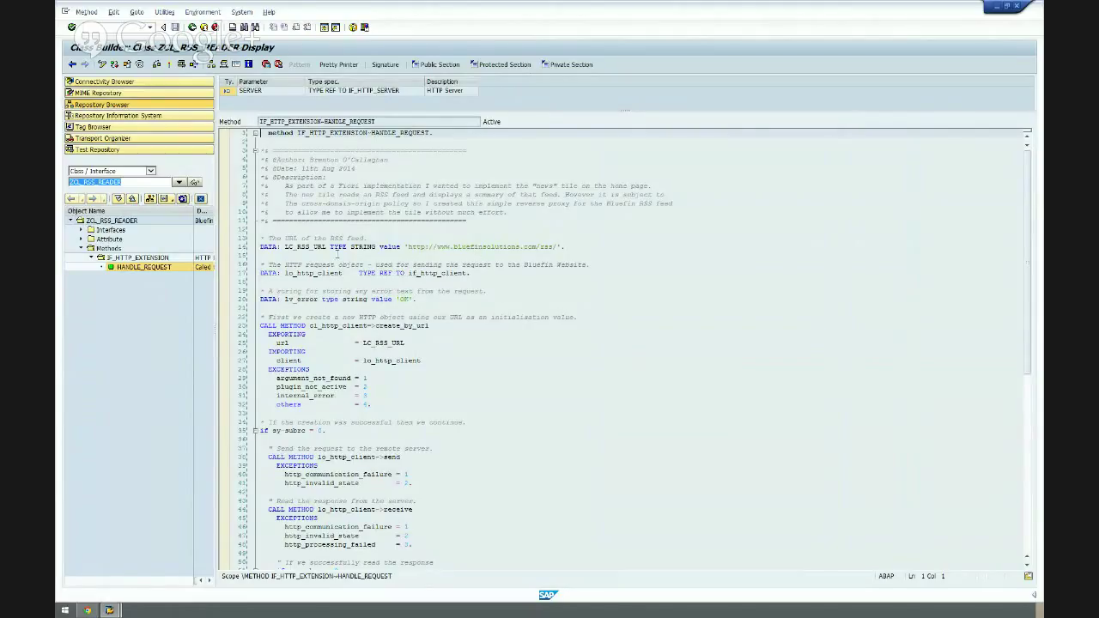
{"action": "left_click", "coordinate": [261, 247]}
{"action": "left_click_drag", "start_coordinate": [261, 247], "coordinate": [565, 247]}
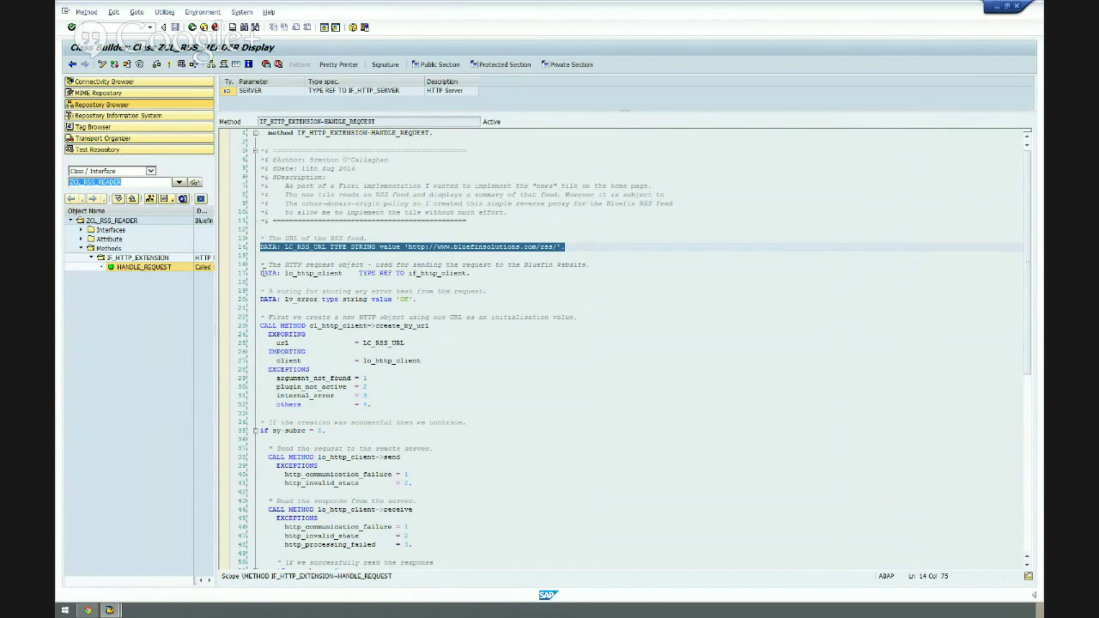
{"action": "left_click_drag", "start_coordinate": [255, 275], "coordinate": [472, 272]}
{"action": "left_click", "coordinate": [482, 273]}
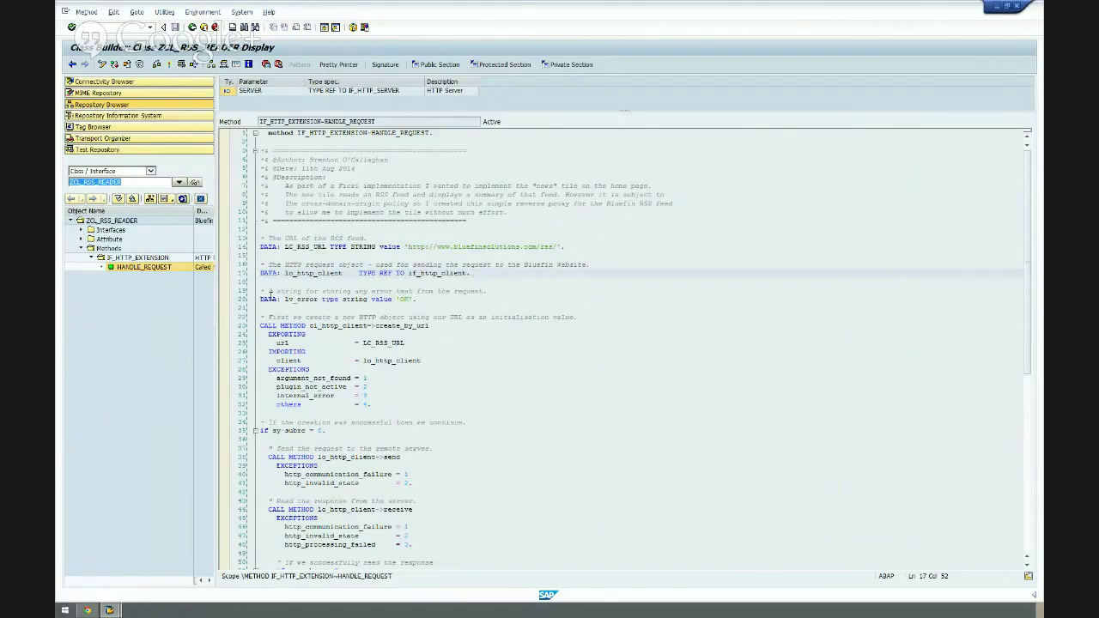
{"action": "left_click_drag", "start_coordinate": [262, 299], "coordinate": [418, 297]}
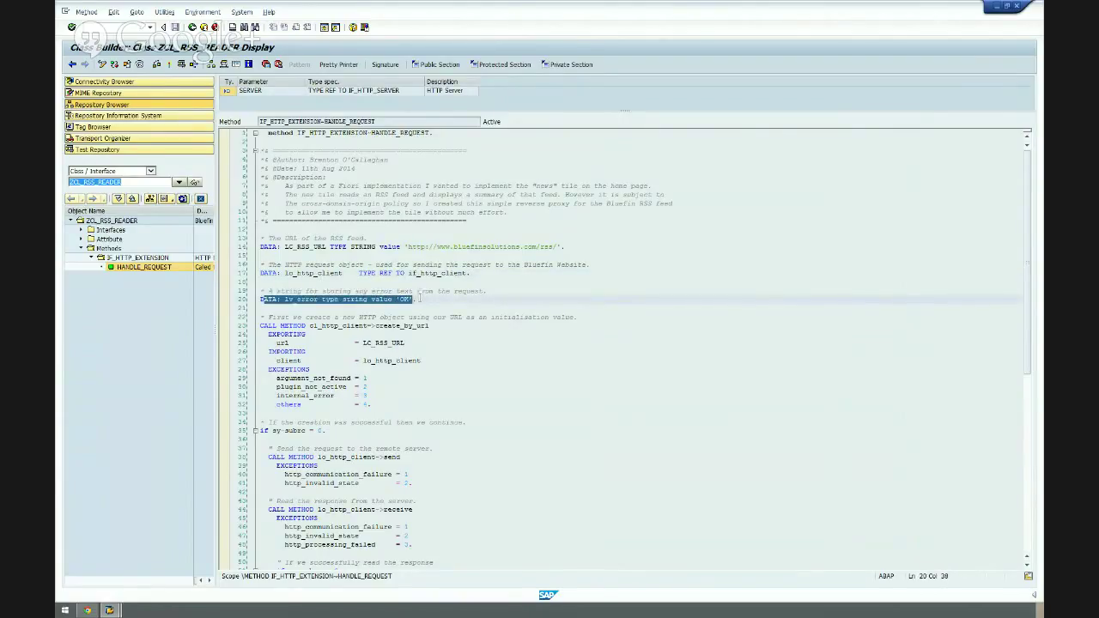
{"action": "left_click", "coordinate": [419, 298]}
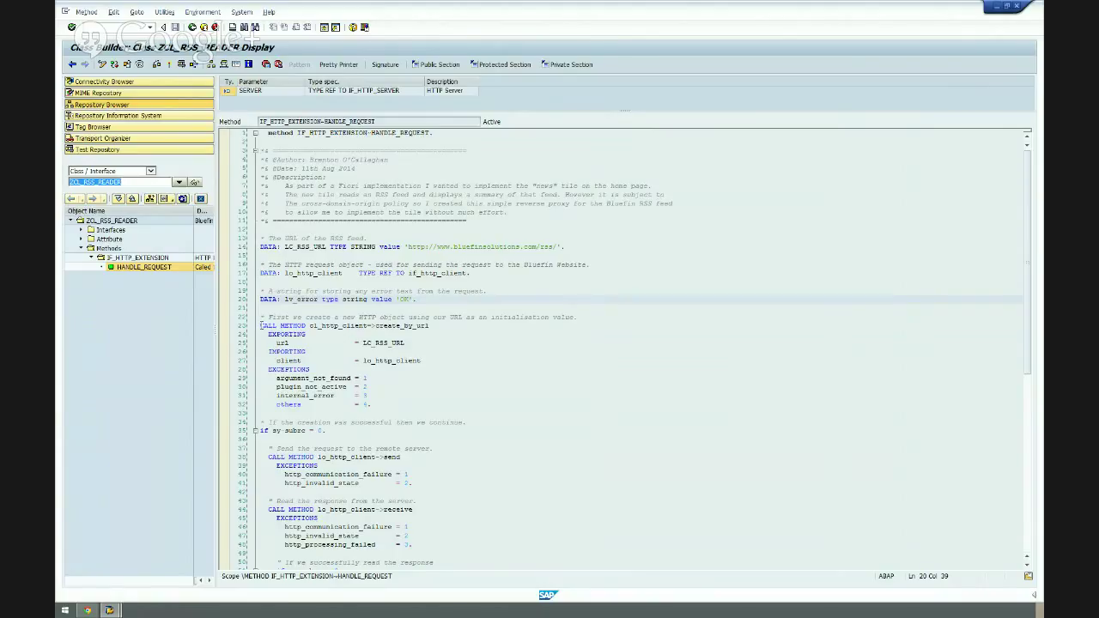
Highlight the create_by_url call and the HTTP client's send and receive calls in the HANDLE_REQUEST code
{"action": "left_click_drag", "start_coordinate": [261, 325], "coordinate": [373, 404]}
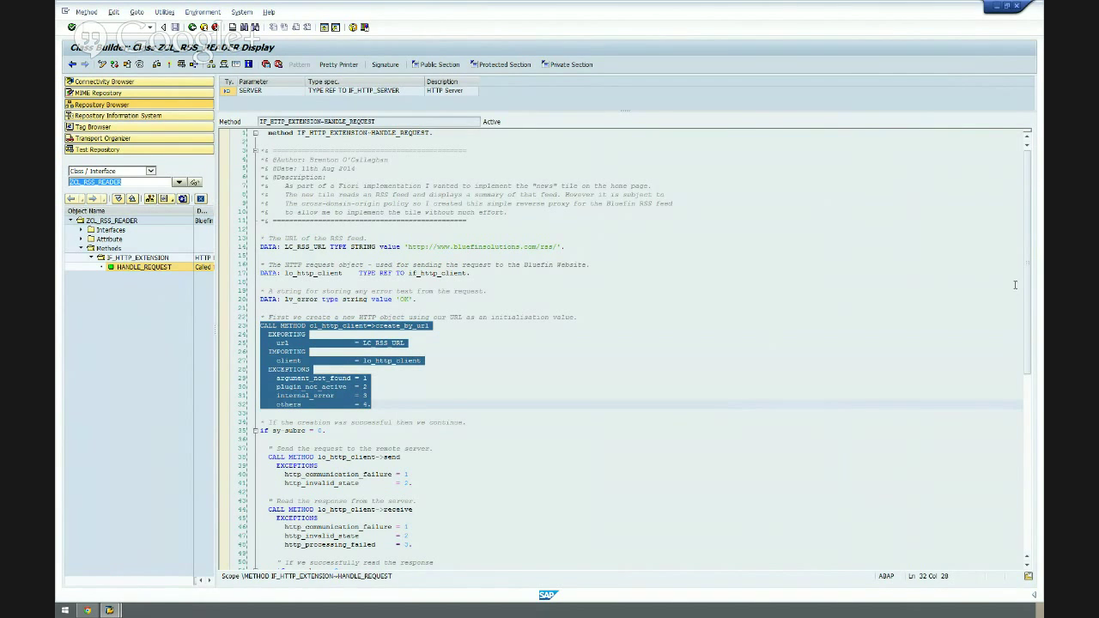
{"action": "left_click_drag", "start_coordinate": [1025, 282], "coordinate": [1025, 358]}
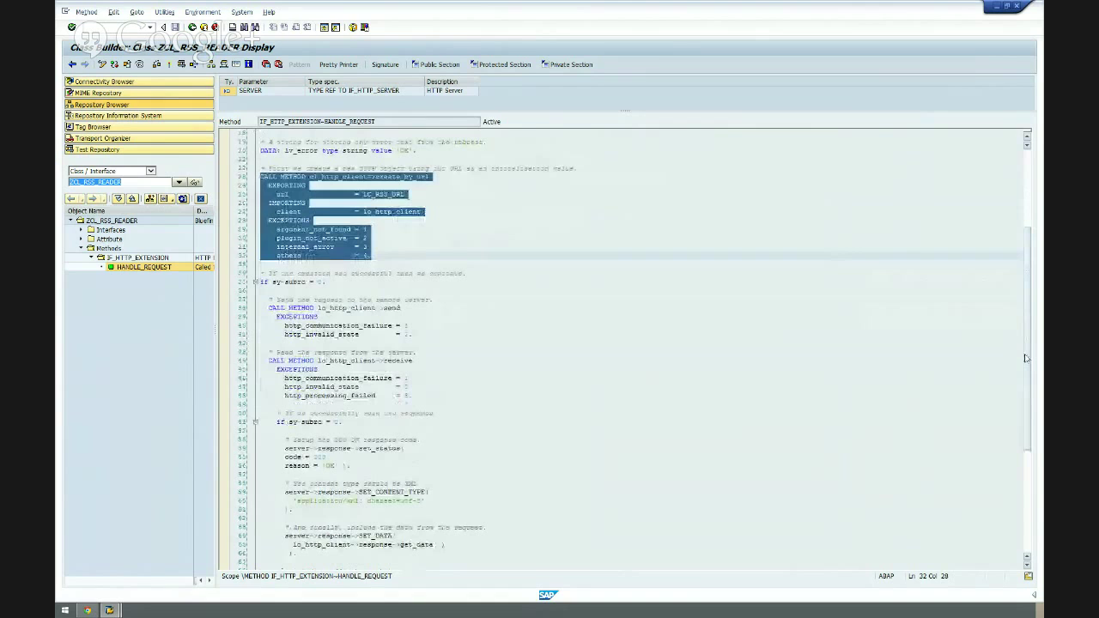
{"action": "left_click", "coordinate": [265, 308]}
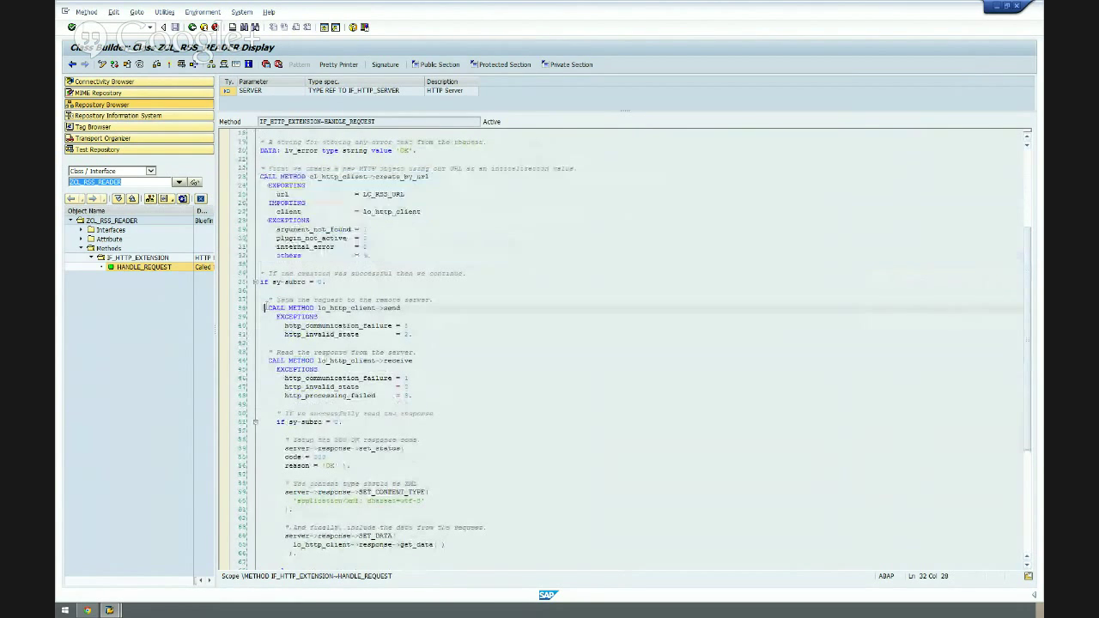
{"action": "left_click_drag", "start_coordinate": [265, 307], "coordinate": [419, 335]}
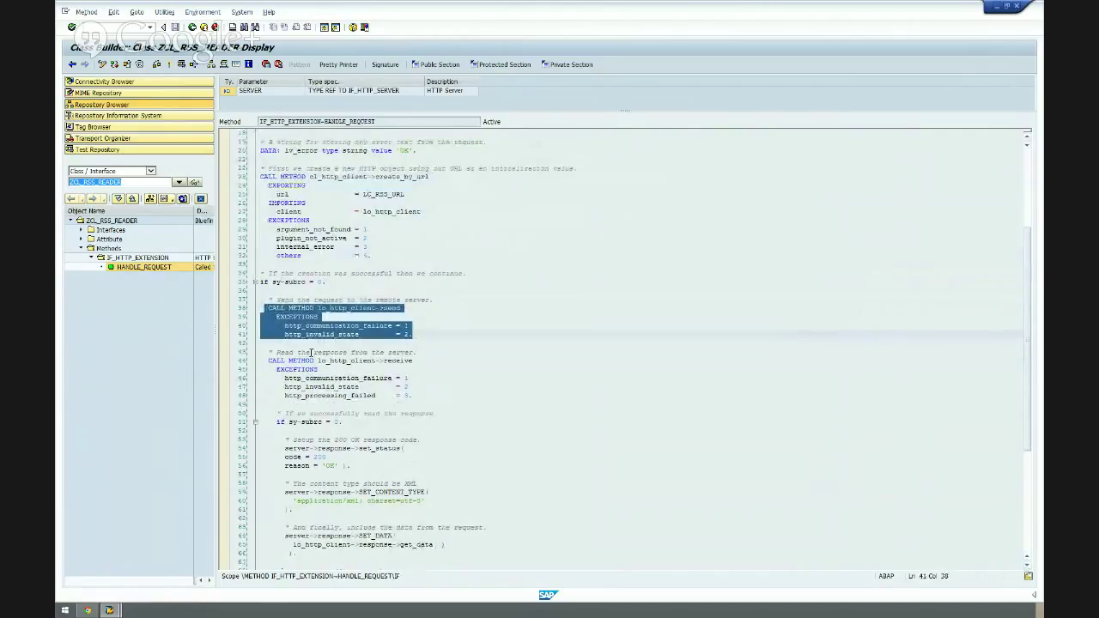
{"action": "left_click_drag", "start_coordinate": [268, 360], "coordinate": [412, 396]}
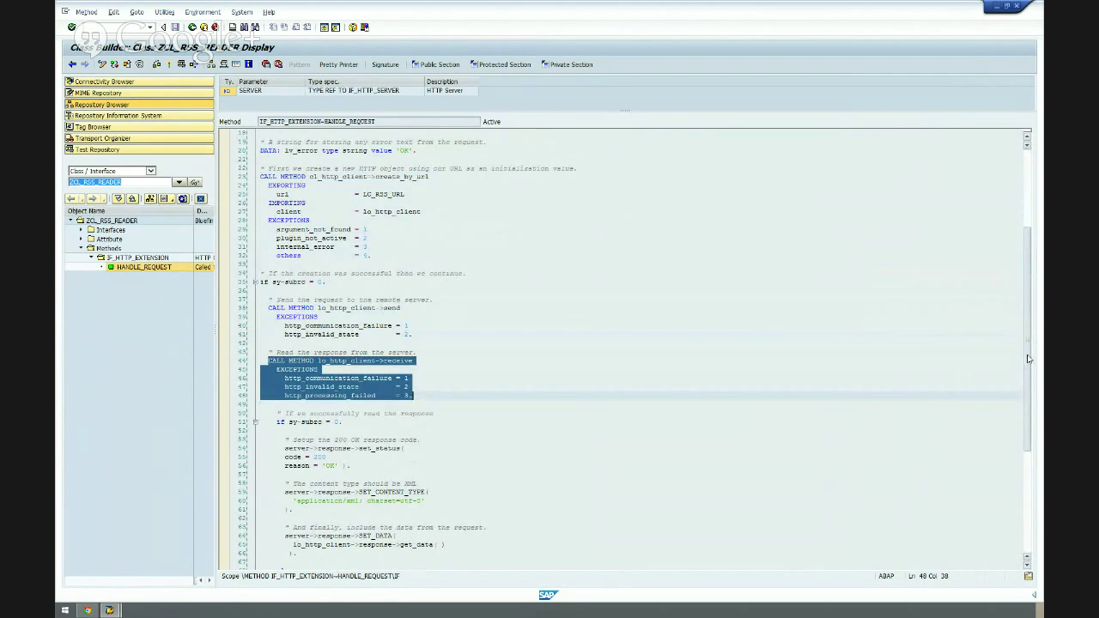
Highlight the success-branch code that sets the 200 OK status, the XML content type and the response data, and bring the error branches into view
{"action": "left_click_drag", "start_coordinate": [1028, 360], "coordinate": [1028, 395]}
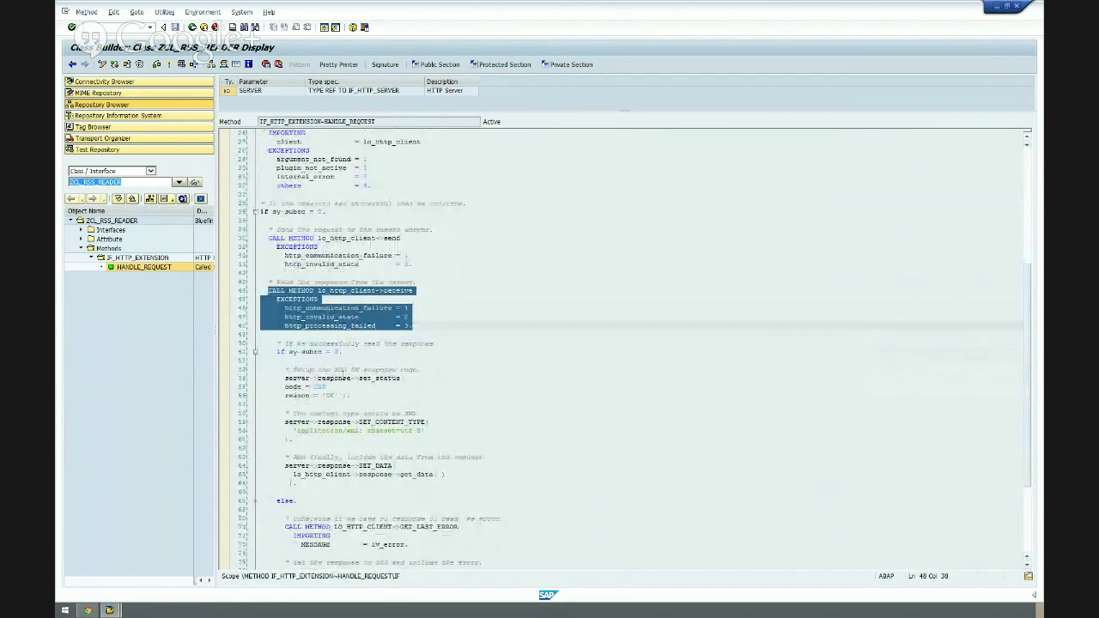
{"action": "left_click", "coordinate": [287, 370]}
{"action": "left_click_drag", "start_coordinate": [287, 370], "coordinate": [367, 397]}
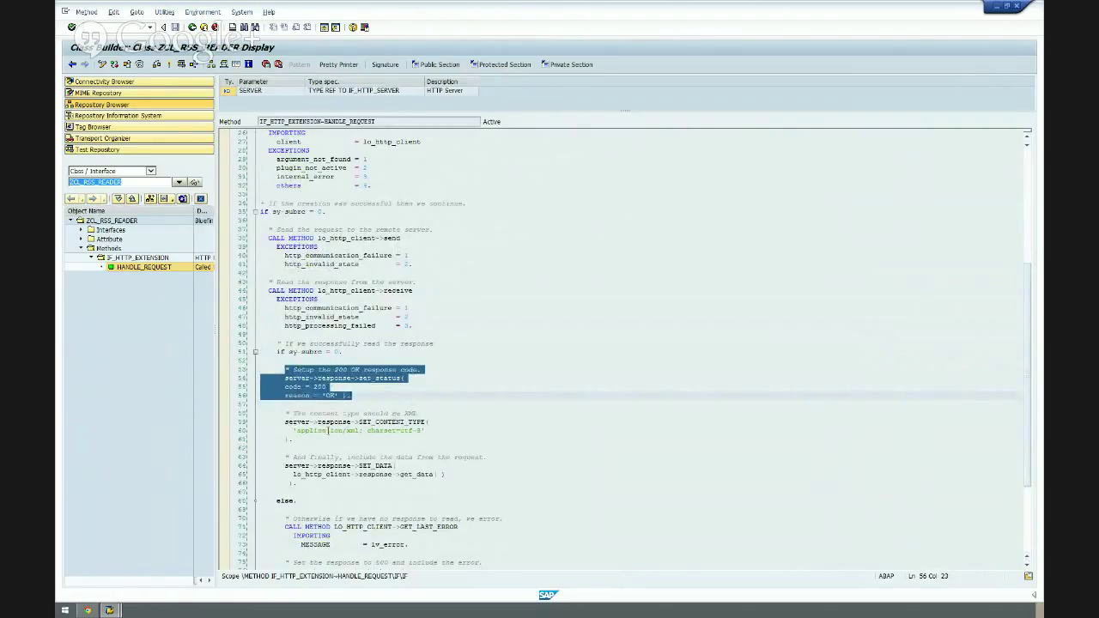
{"action": "left_click_drag", "start_coordinate": [326, 431], "coordinate": [359, 431]}
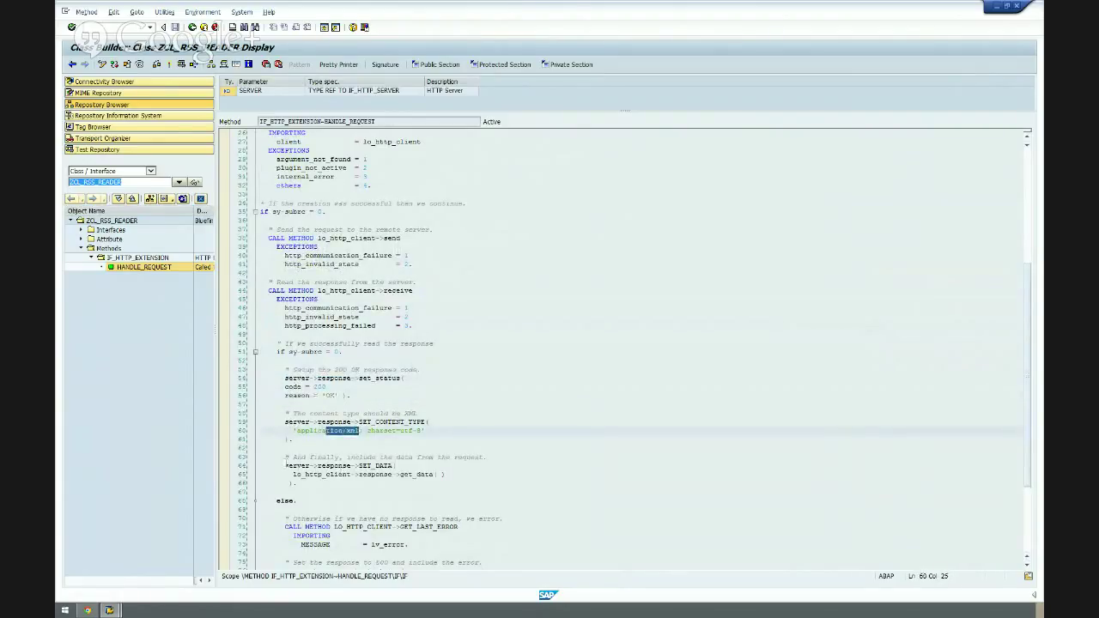
{"action": "left_click_drag", "start_coordinate": [285, 465], "coordinate": [309, 483]}
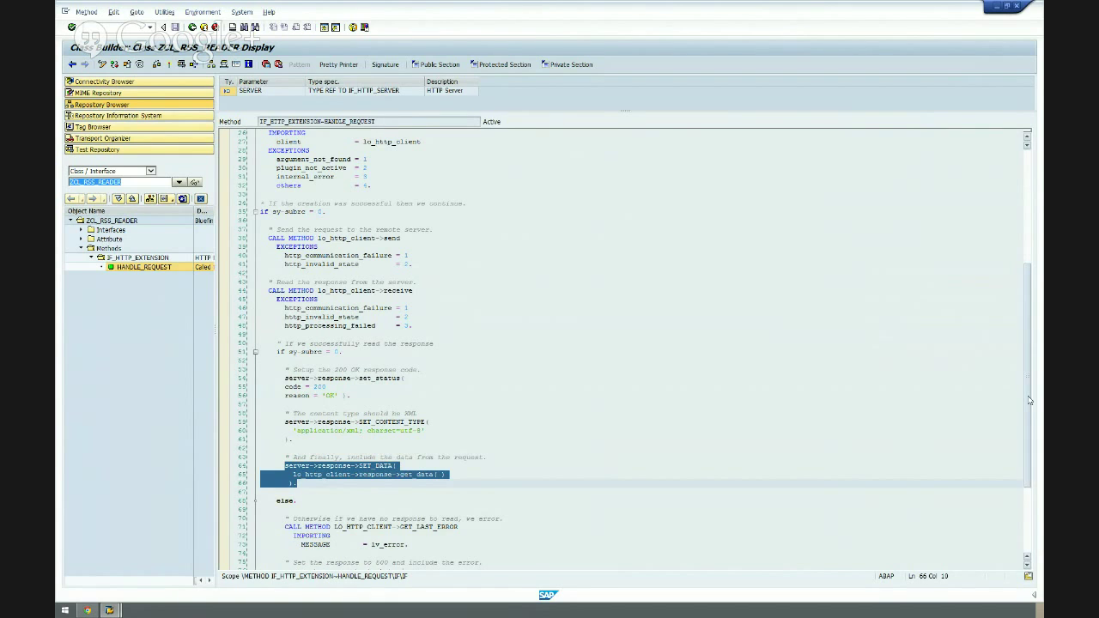
{"action": "left_click_drag", "start_coordinate": [1028, 407], "coordinate": [1030, 478]}
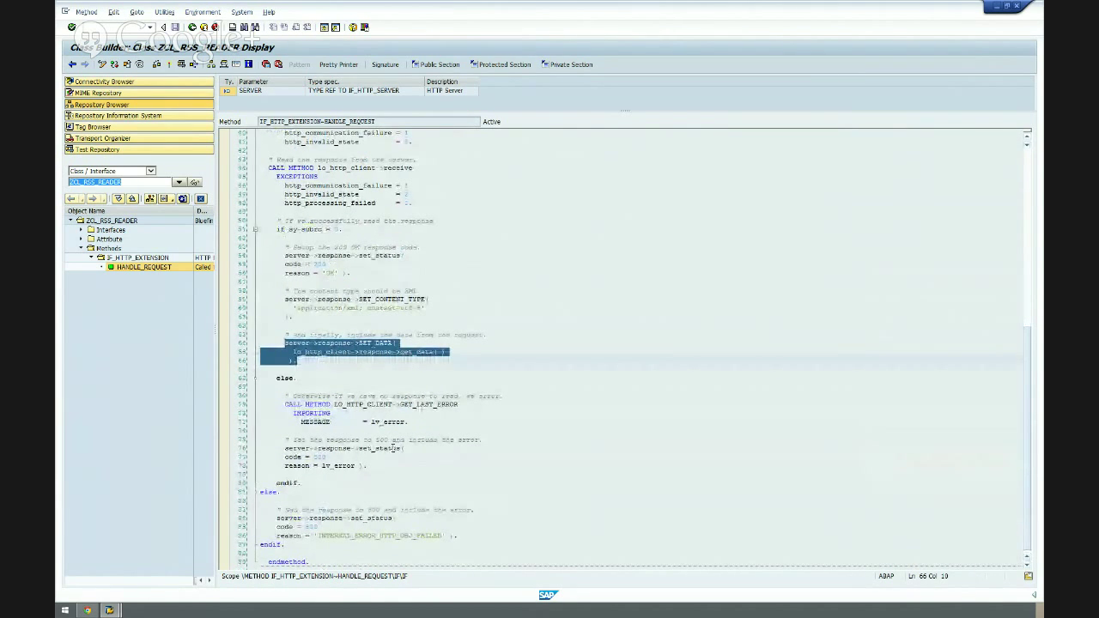
Leave the HANDLE_REQUEST code, open Maintain Services and list the services for hierarchy type SERVICE
{"action": "left_click_drag", "start_coordinate": [1028, 414], "coordinate": [1027, 218]}
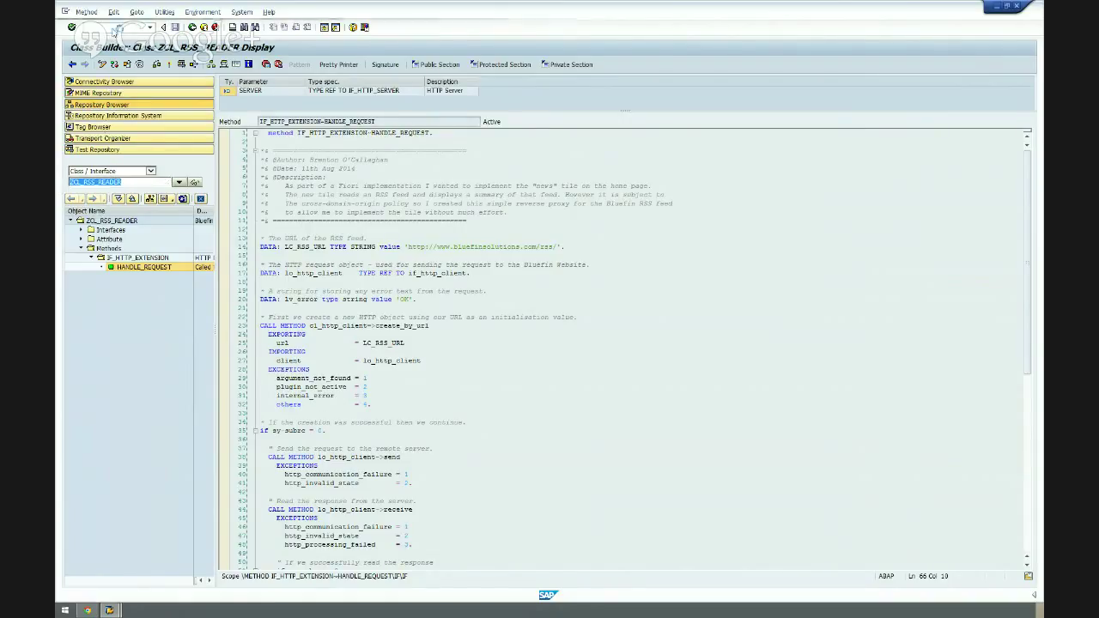
{"action": "key", "text": "Return"}
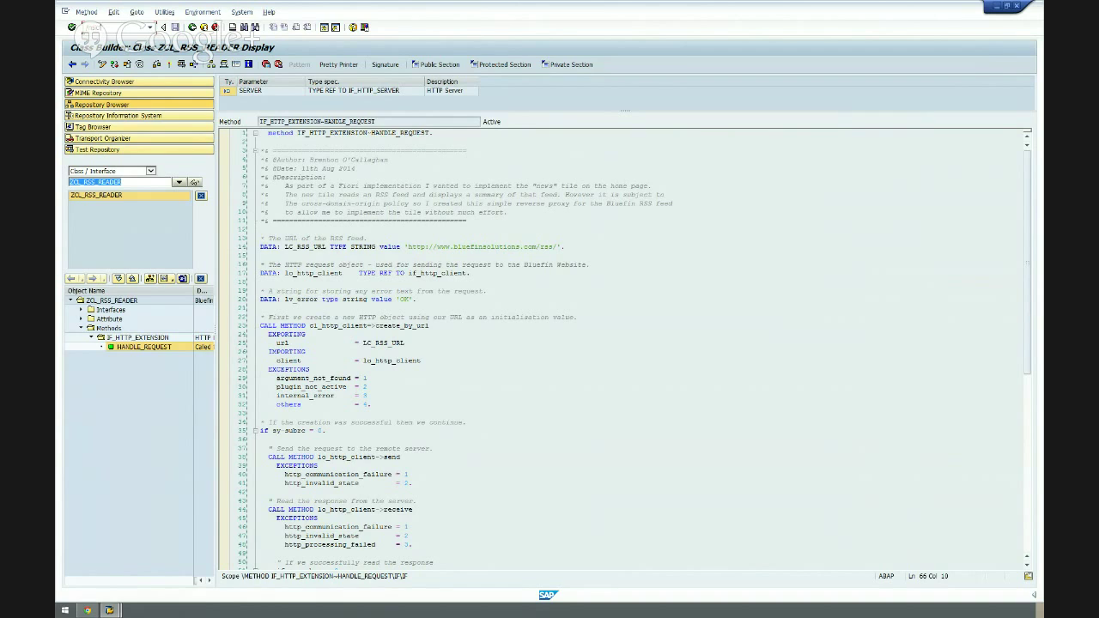
{"action": "key", "text": "Return"}
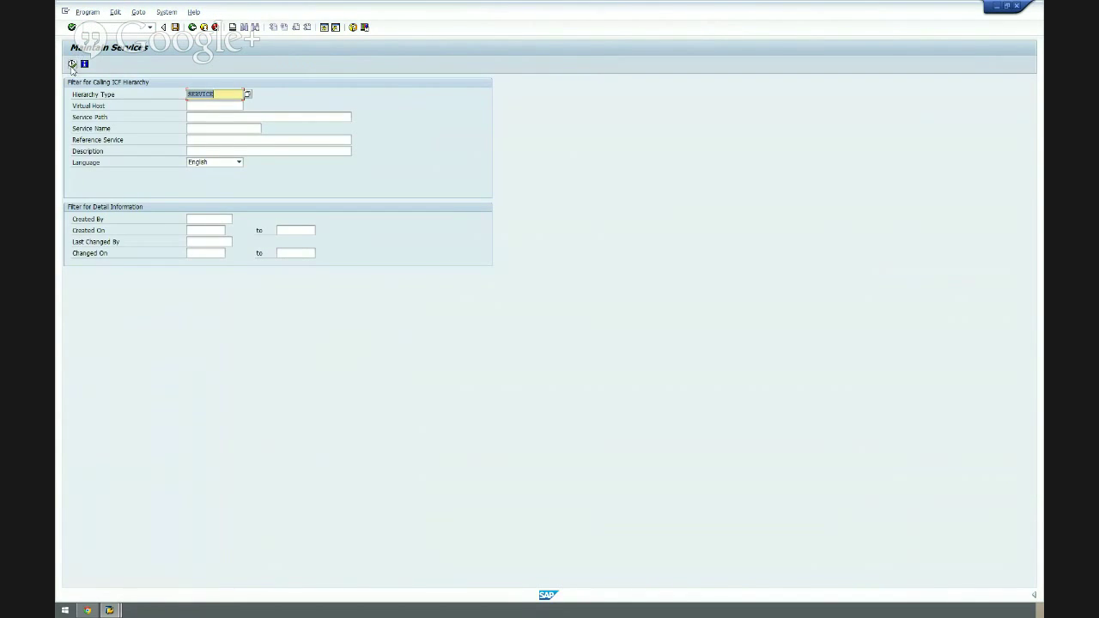
{"action": "left_click", "coordinate": [72, 66]}
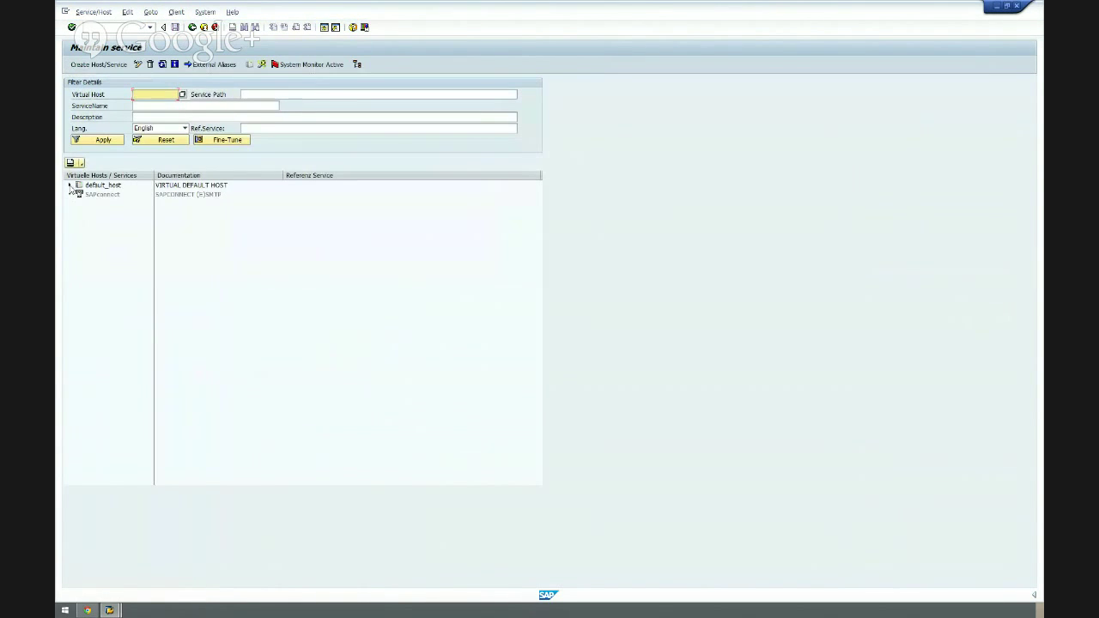
Expand default_host in the service tree and open the BFRSS service's details
{"action": "left_click", "coordinate": [70, 185]}
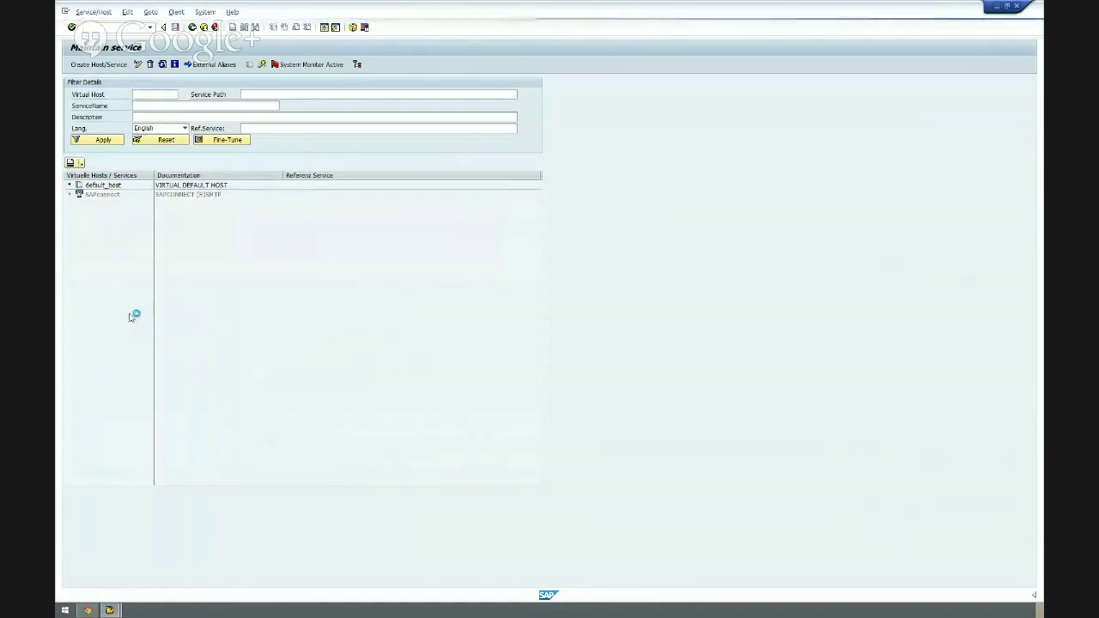
{"action": "left_click", "coordinate": [103, 194]}
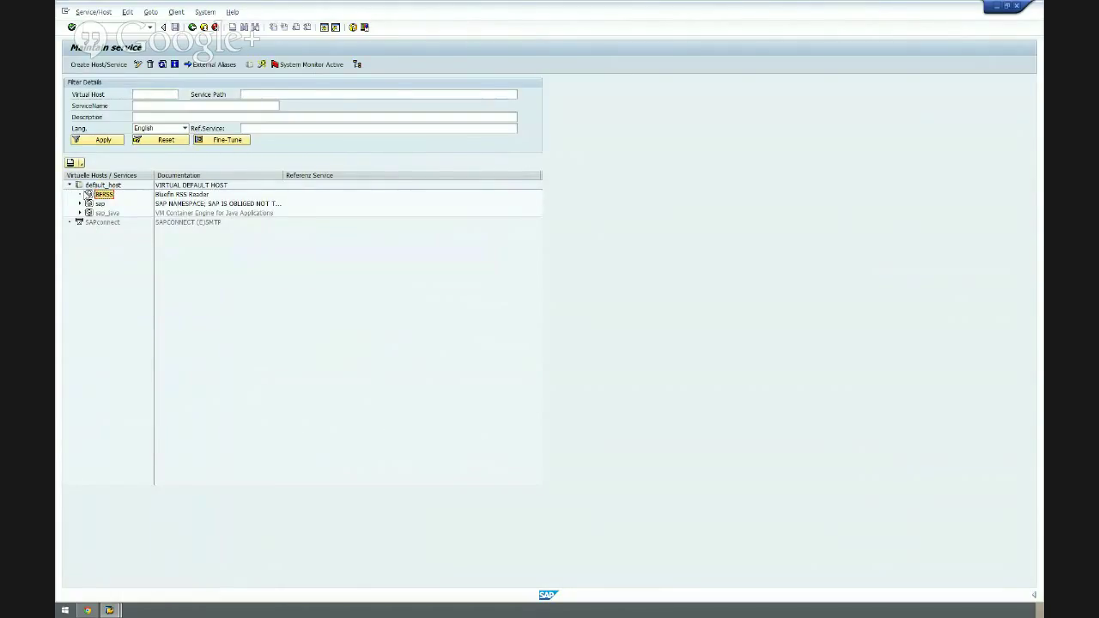
{"action": "double_click", "coordinate": [94, 195]}
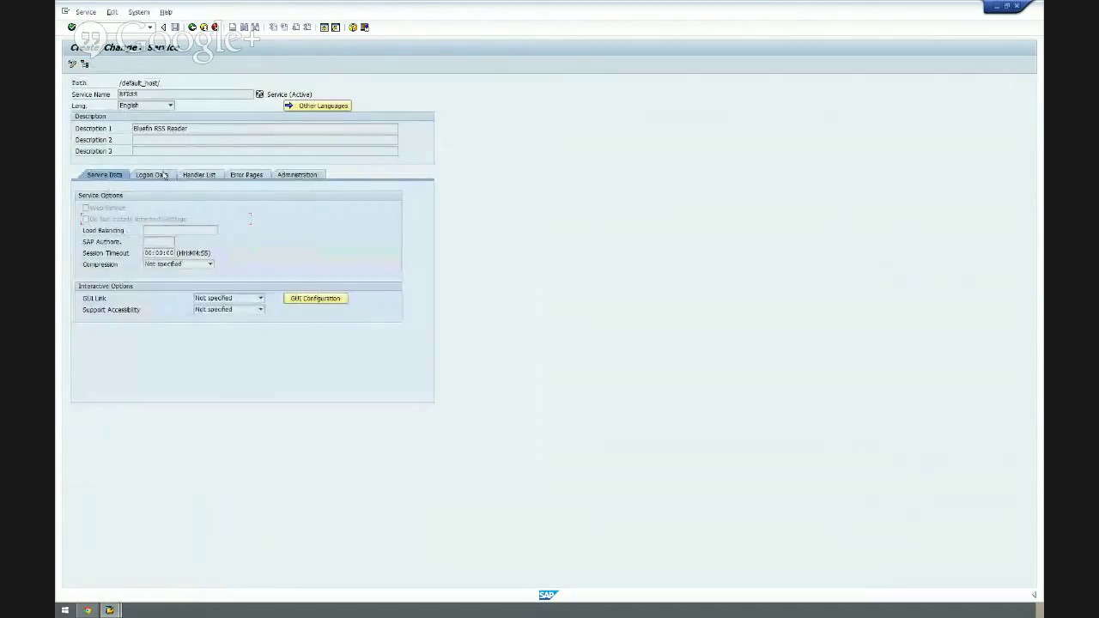
Review the BFRSS service's handler list, highlighting ZCL_RSS_READER and the service name, and its logon data, and return to the service tree
{"action": "left_click", "coordinate": [199, 174]}
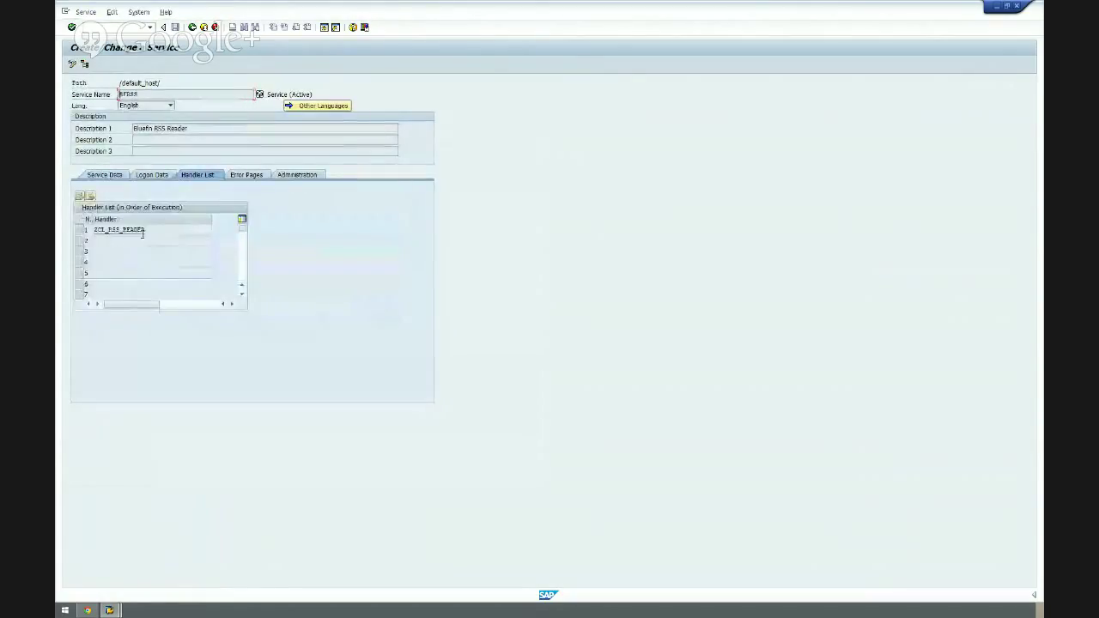
{"action": "left_click_drag", "start_coordinate": [213, 229], "coordinate": [91, 235]}
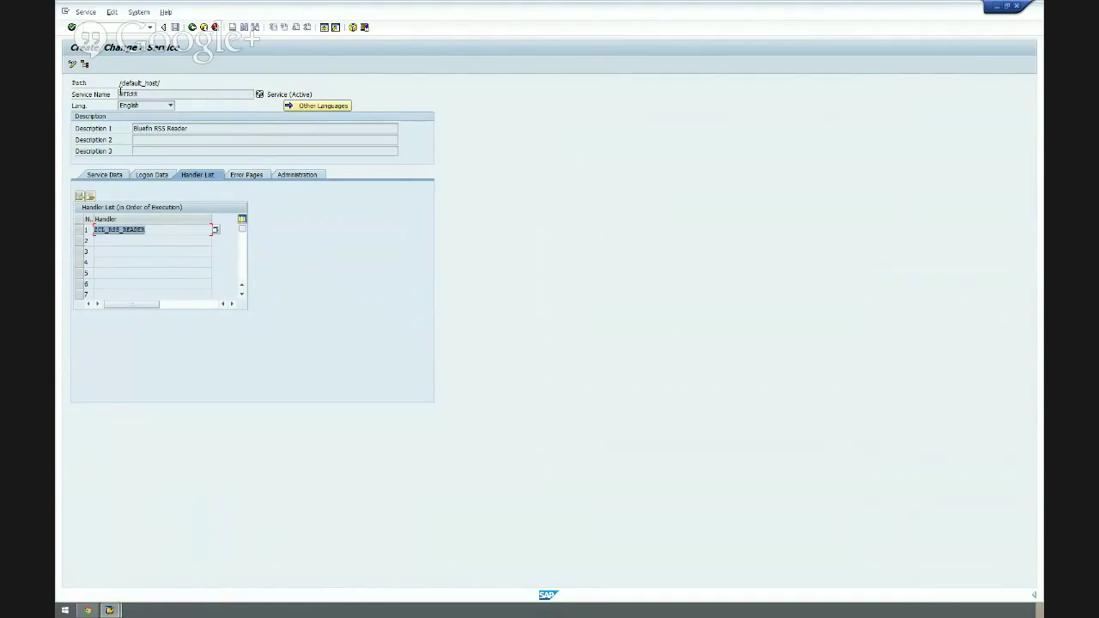
{"action": "left_click_drag", "start_coordinate": [119, 93], "coordinate": [139, 94]}
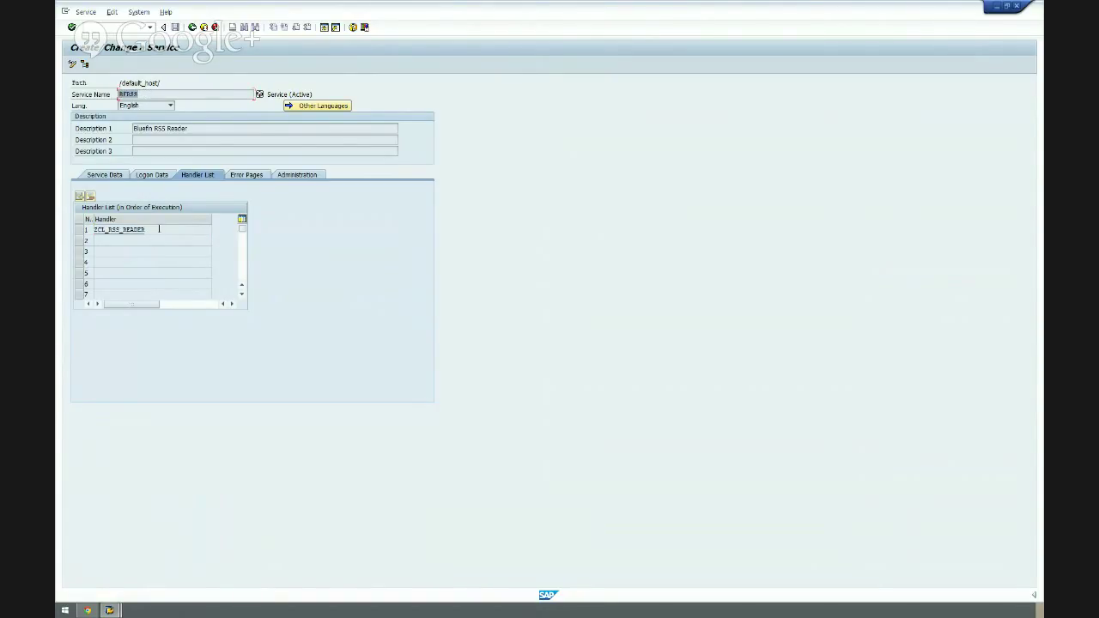
{"action": "left_click_drag", "start_coordinate": [158, 229], "coordinate": [61, 237]}
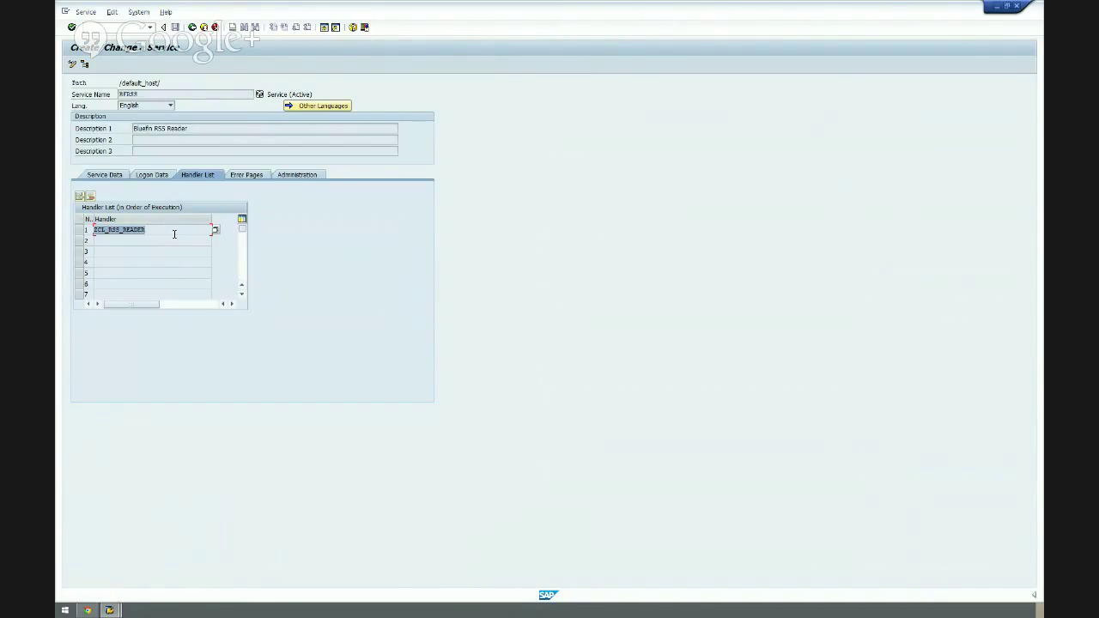
{"action": "left_click", "coordinate": [152, 175]}
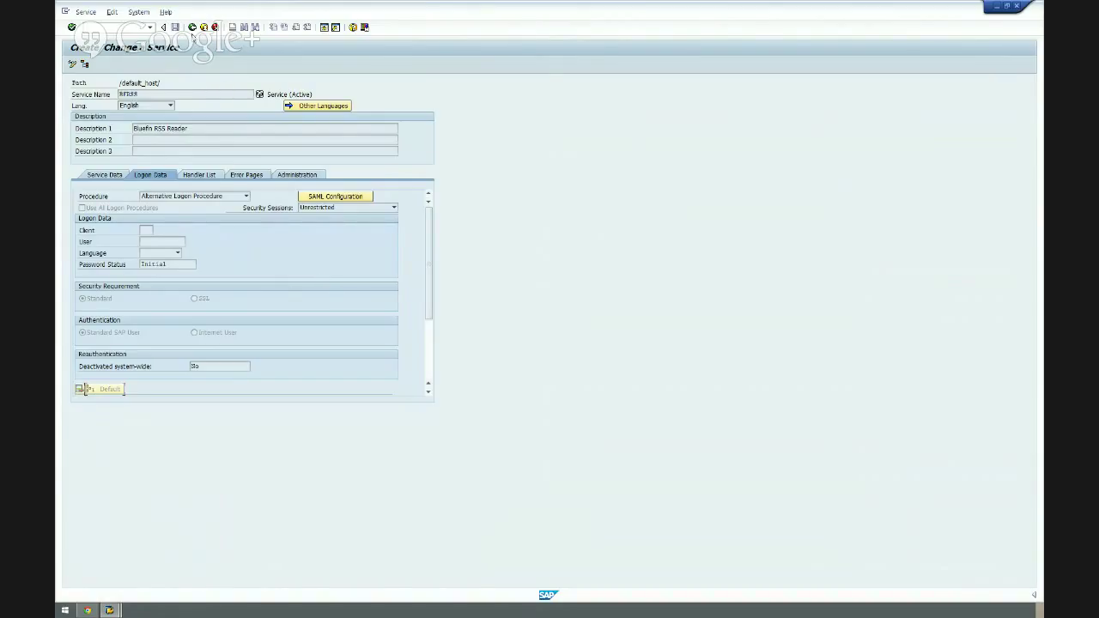
{"action": "left_click", "coordinate": [193, 28]}
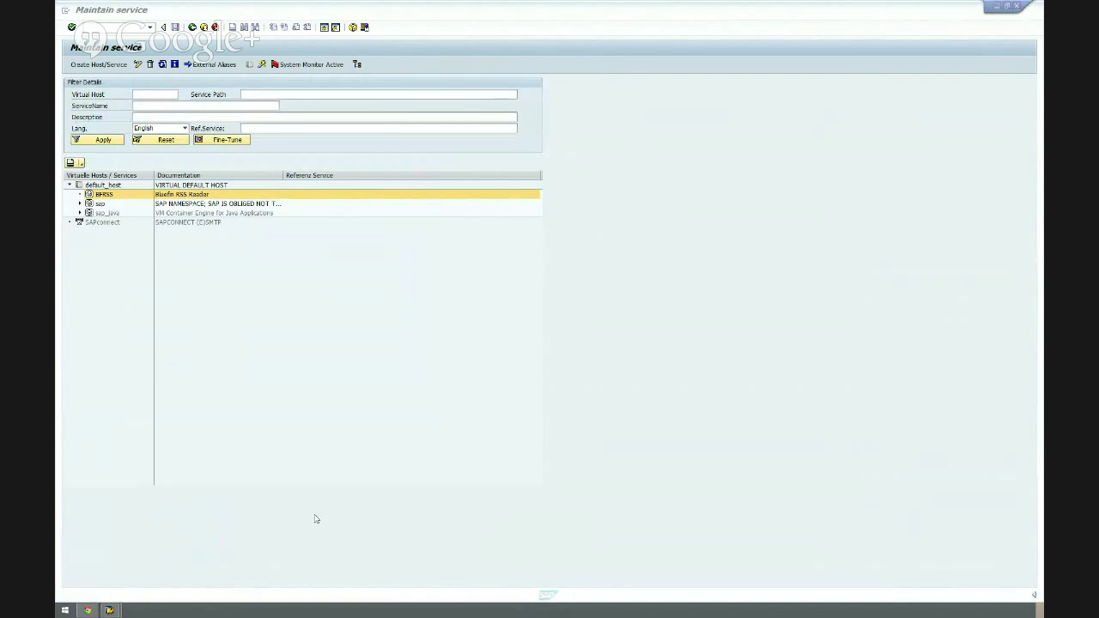
{"action": "left_click", "coordinate": [86, 610]}
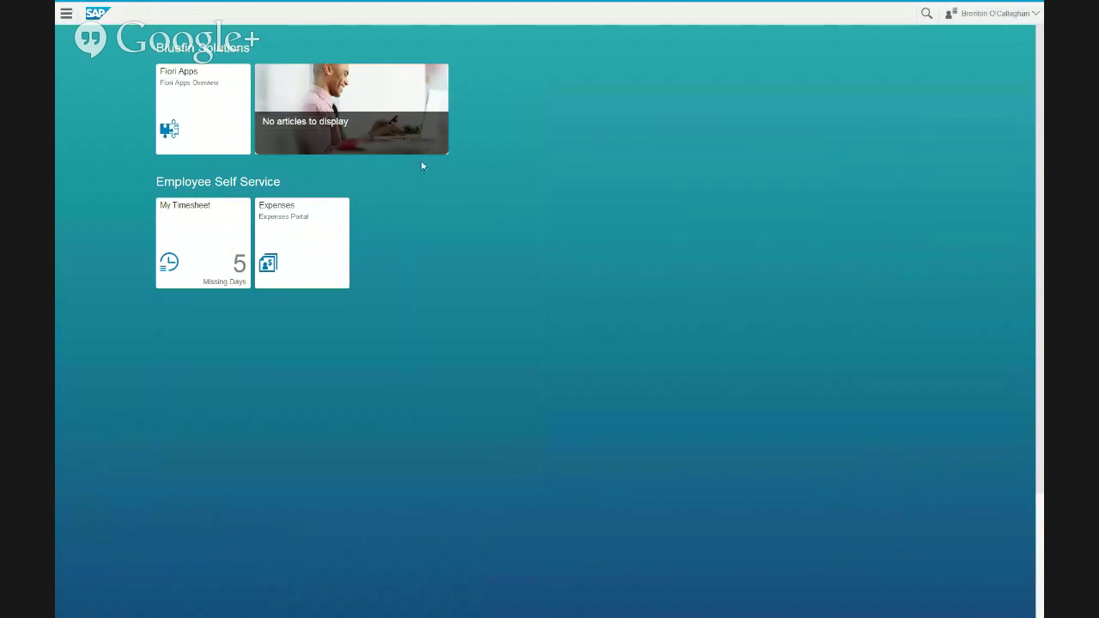
{"action": "key", "text": "ctrl+t"}
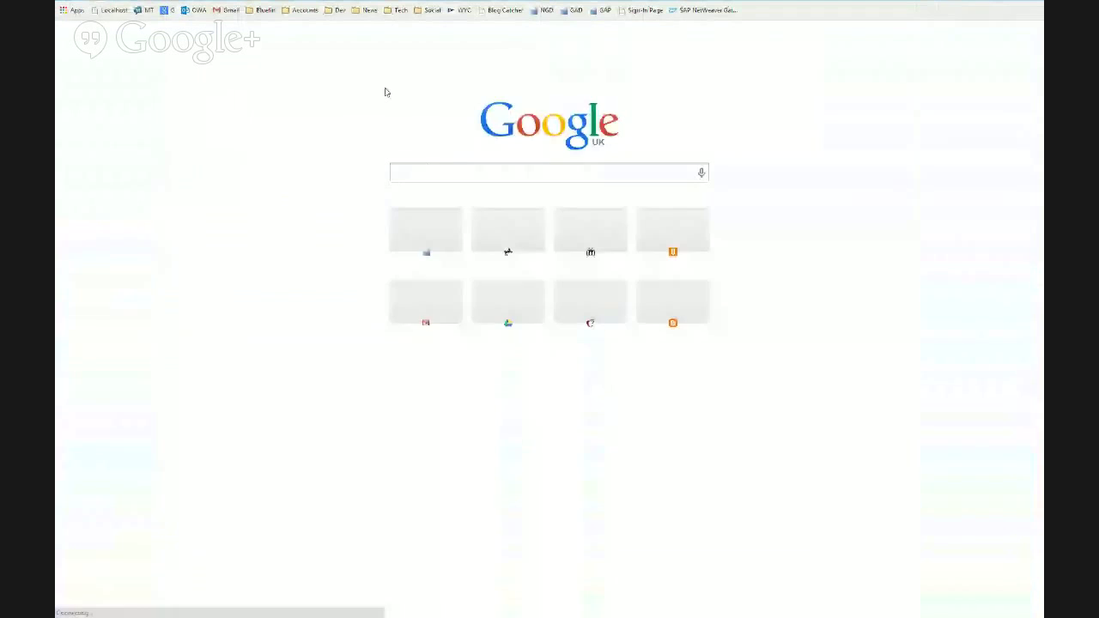
{"action": "key", "text": "F11"}
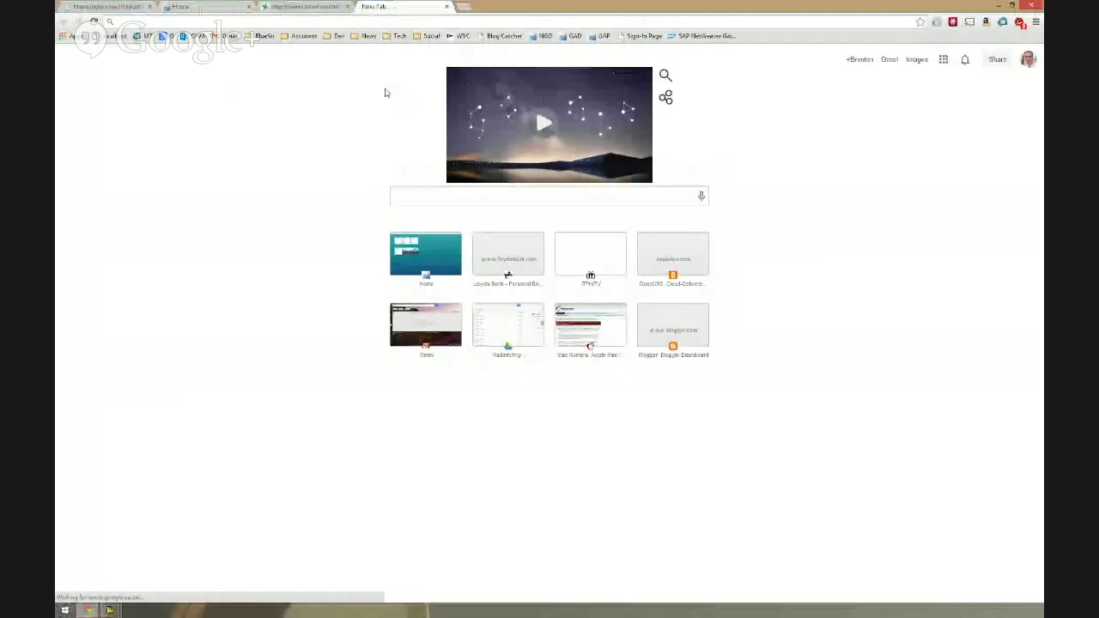
{"action": "left_click", "coordinate": [376, 22]}
{"action": "type", "text": "https://gblonnw19.bluefinsolutions.com/bfrss?sap-client=001"}
{"action": "key", "text": "Return"}
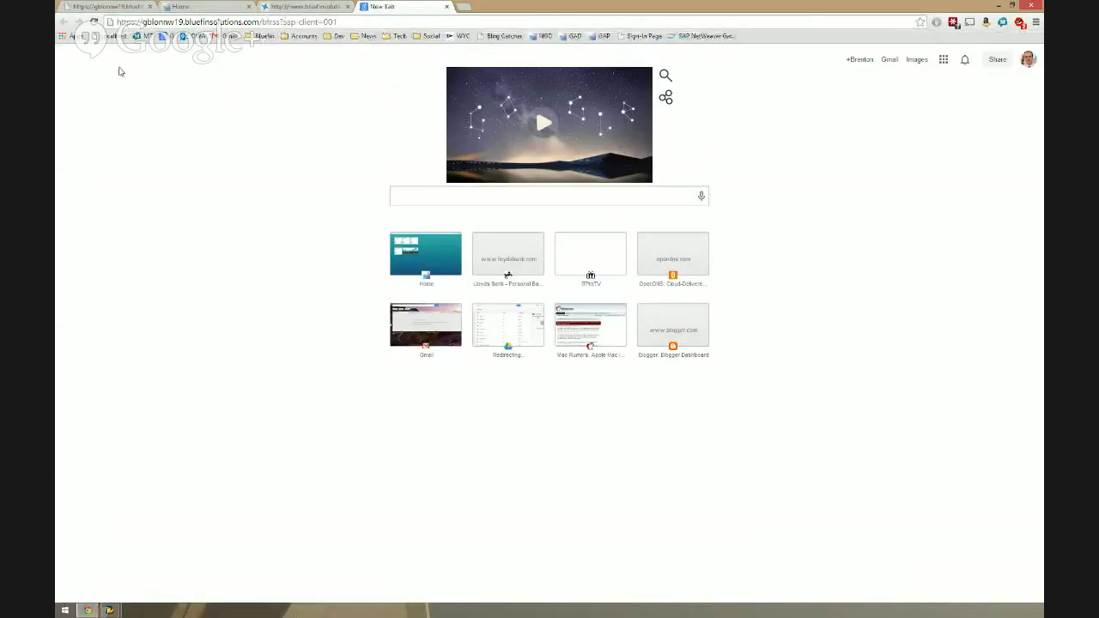
{"action": "left_click", "coordinate": [93, 20]}
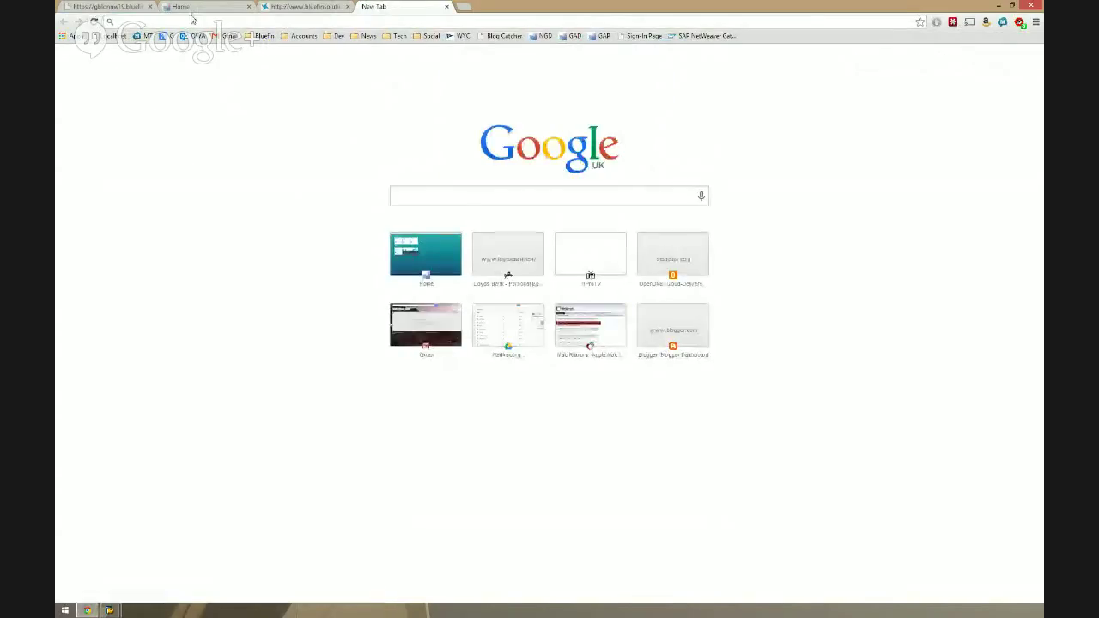
{"action": "left_click", "coordinate": [194, 21]}
{"action": "type", "text": "gbl"}
{"action": "key", "text": "Return"}
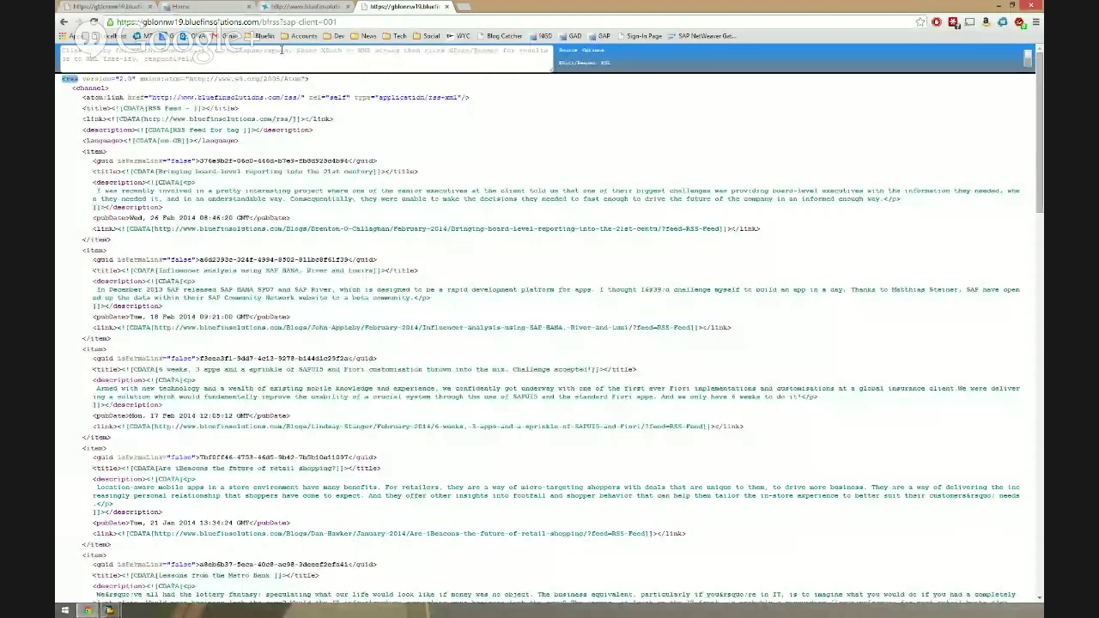
Copy the proxy feed's address into Feed #1 of the Bluefin Employee Self Service catalog's news tile, replacing the existing URL, and save the configuration
{"action": "left_click", "coordinate": [281, 21]}
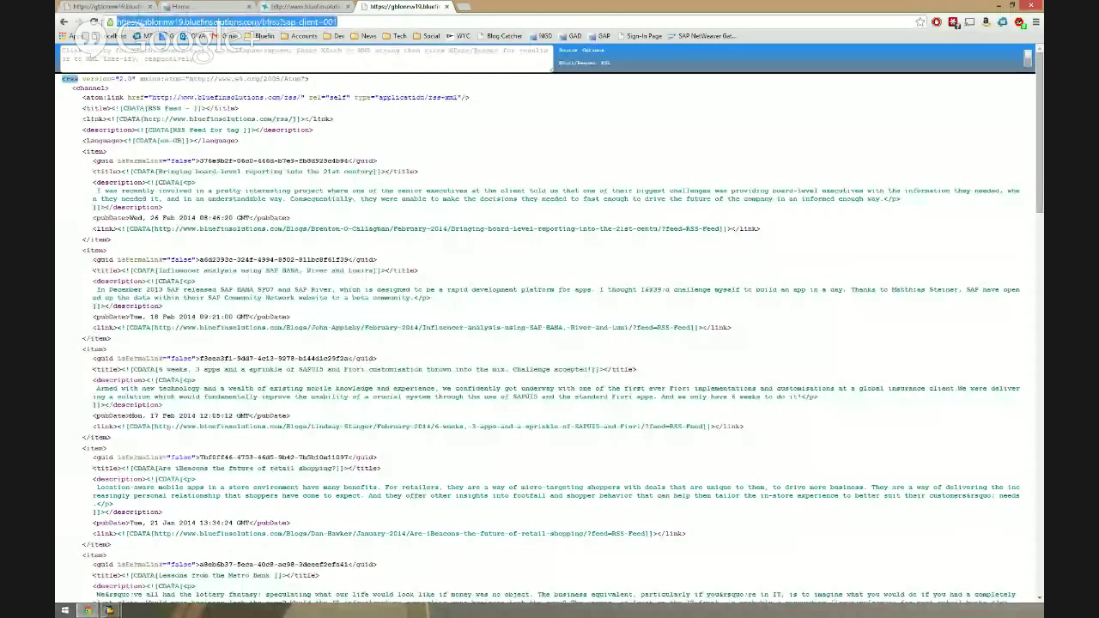
{"action": "left_click", "coordinate": [114, 11]}
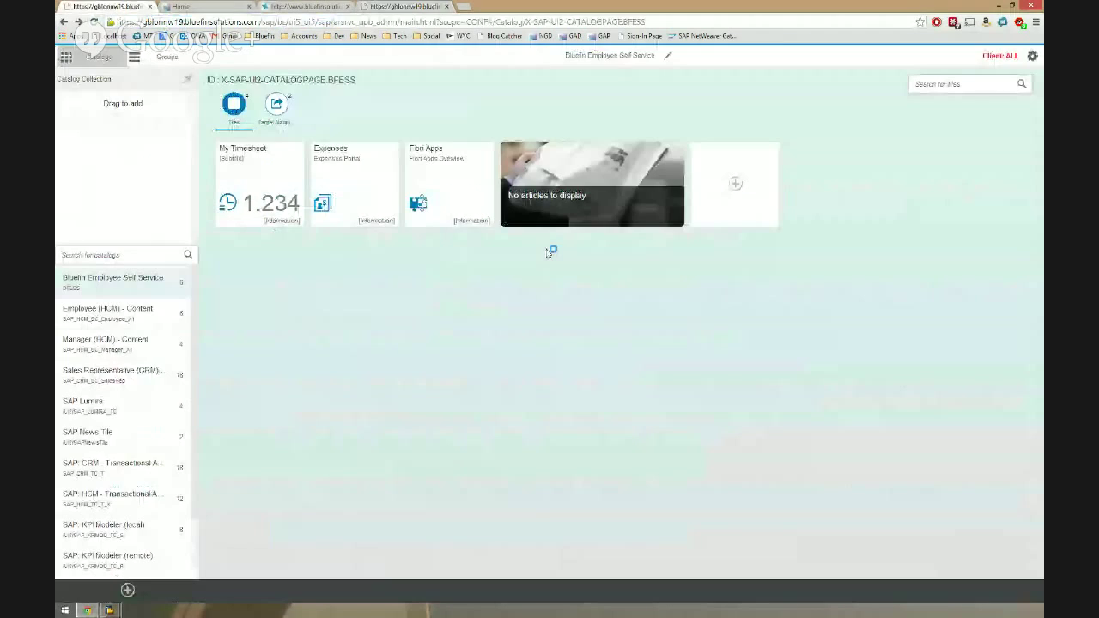
{"action": "left_click", "coordinate": [601, 178]}
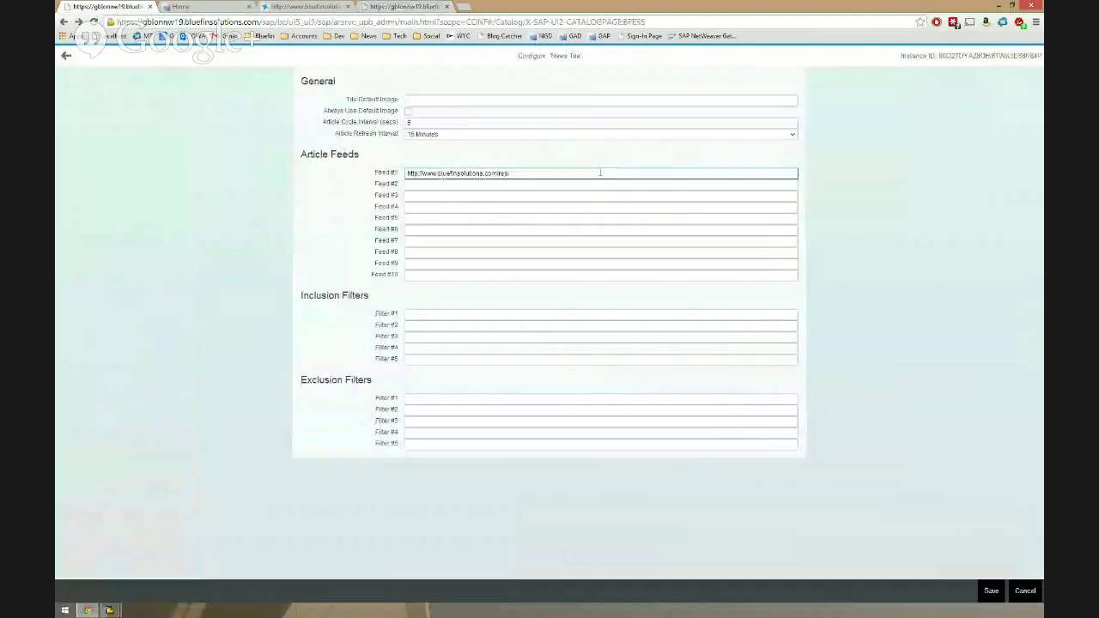
{"action": "left_click_drag", "start_coordinate": [535, 173], "coordinate": [315, 304]}
{"action": "key", "text": "ctrl+v"}
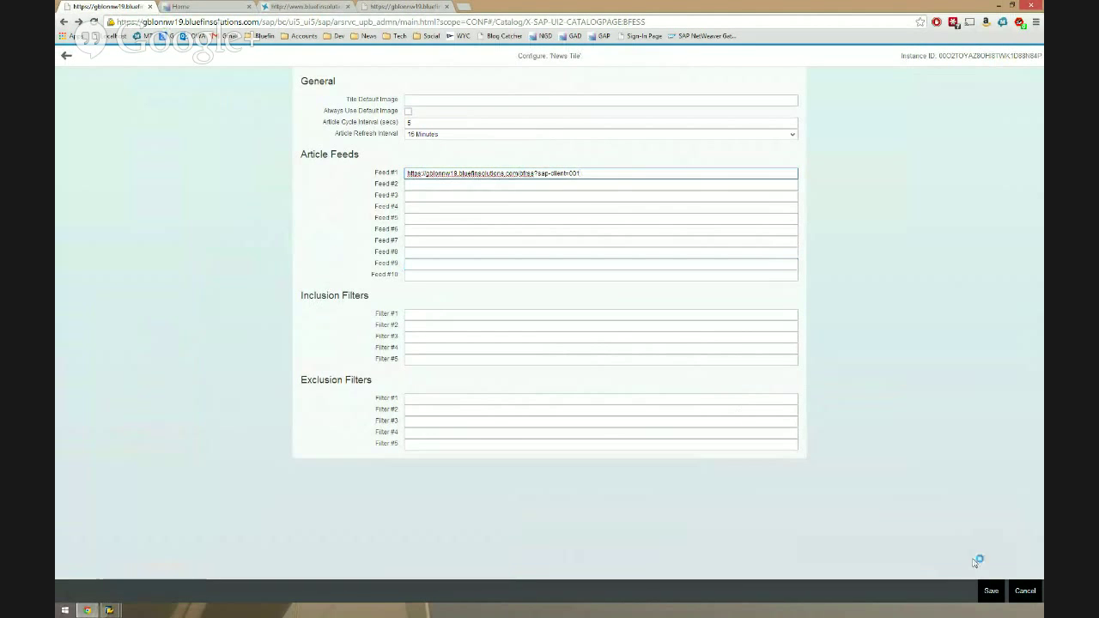
{"action": "left_click", "coordinate": [994, 598]}
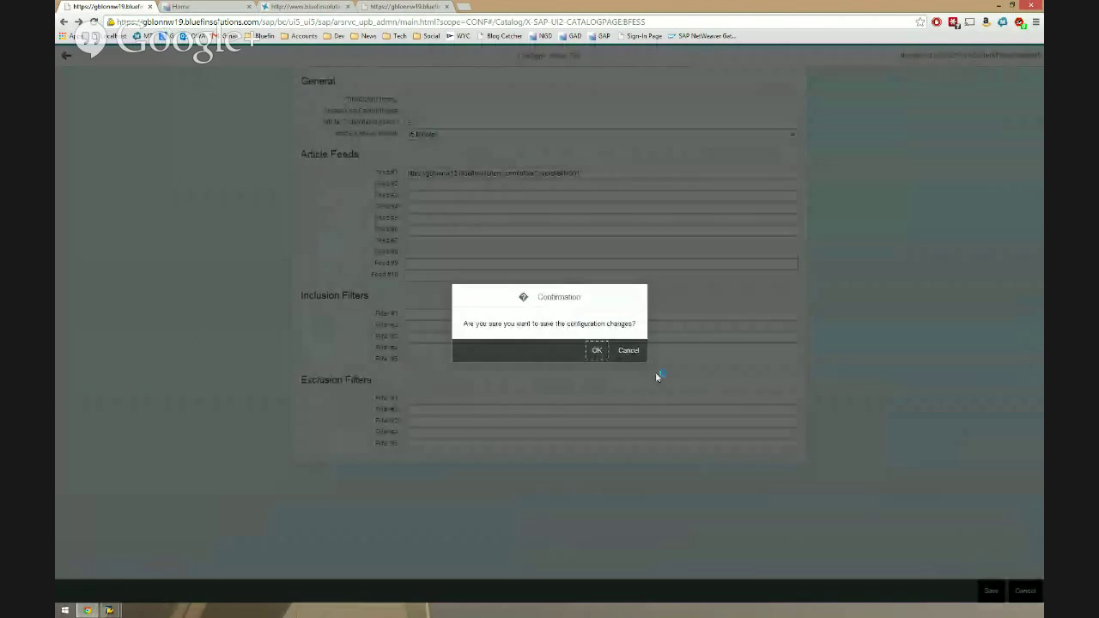
{"action": "left_click", "coordinate": [597, 352]}
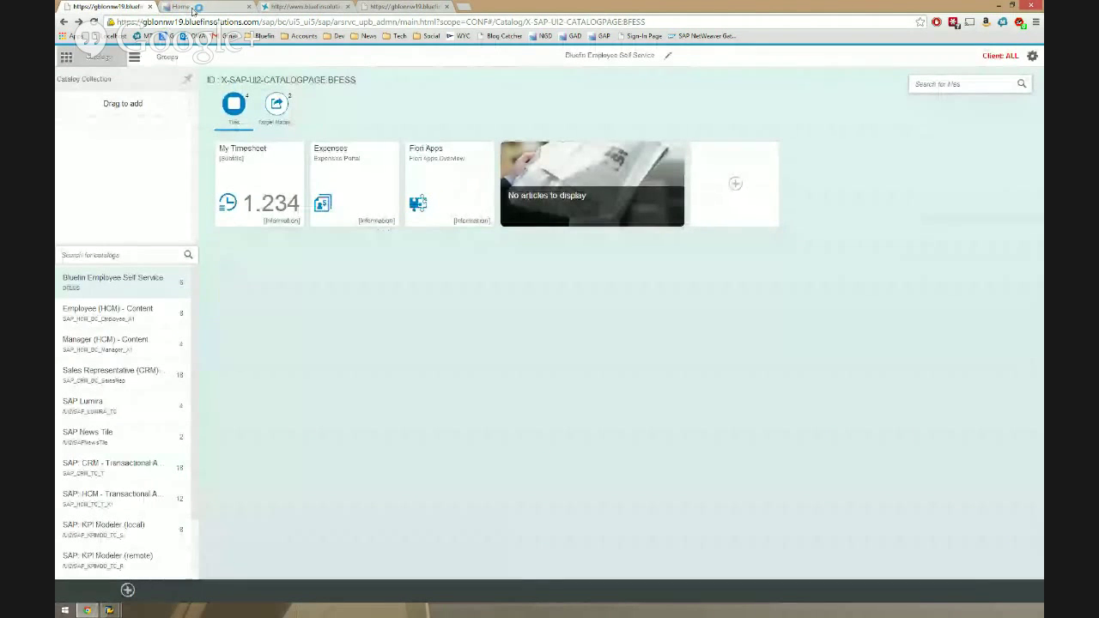
Return to the Fiori launchpad home page and reload it to check the news tile
{"action": "left_click", "coordinate": [182, 7]}
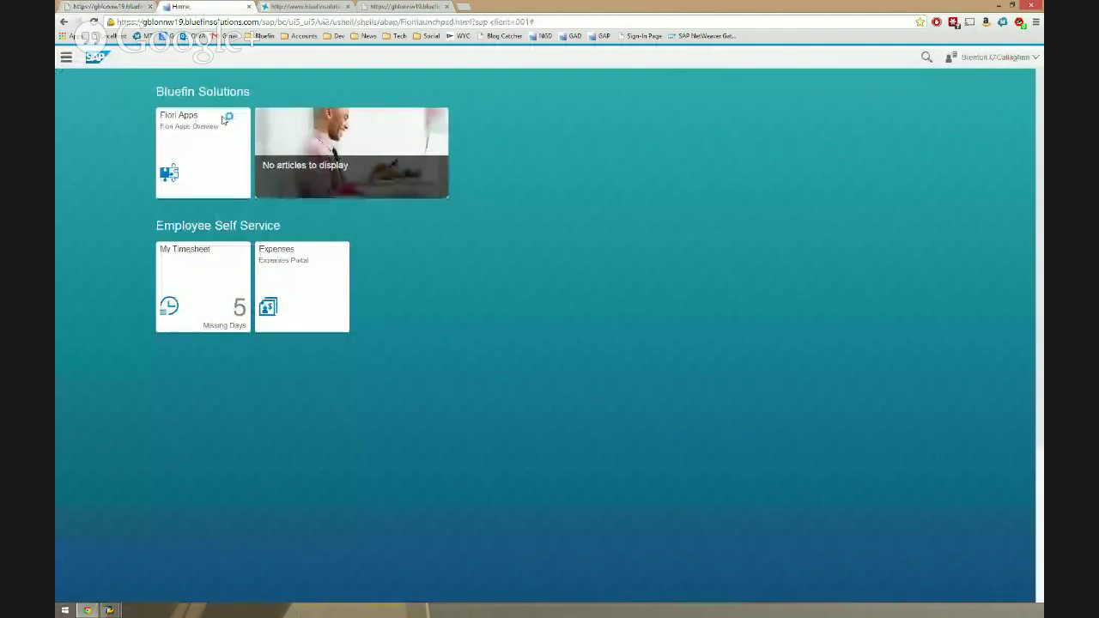
{"action": "right_click", "coordinate": [431, 261]}
{"action": "left_click", "coordinate": [458, 291]}
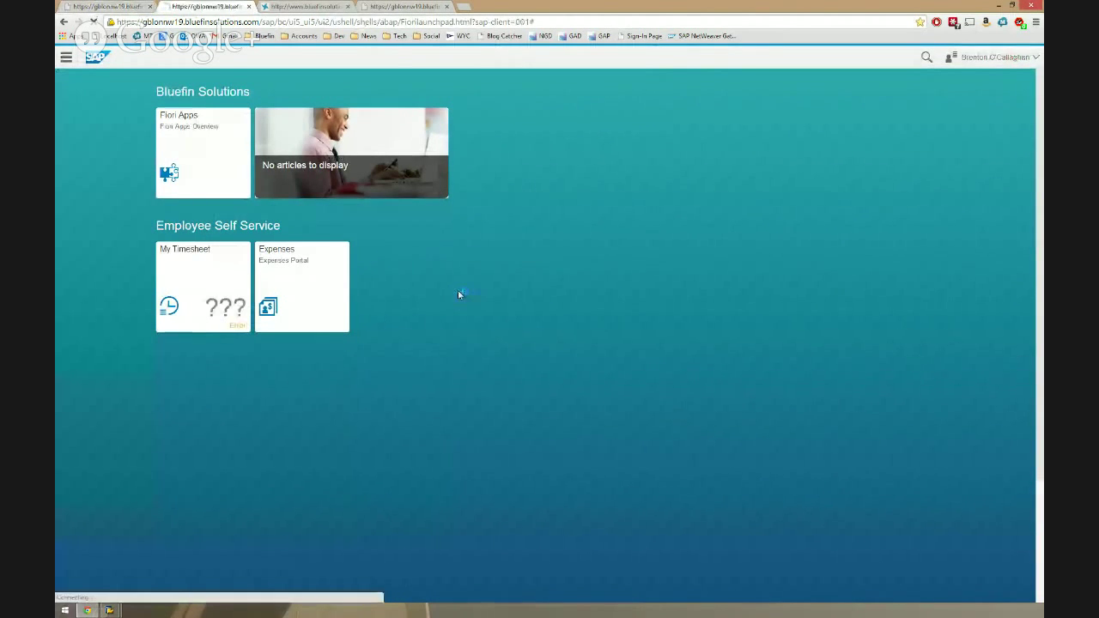